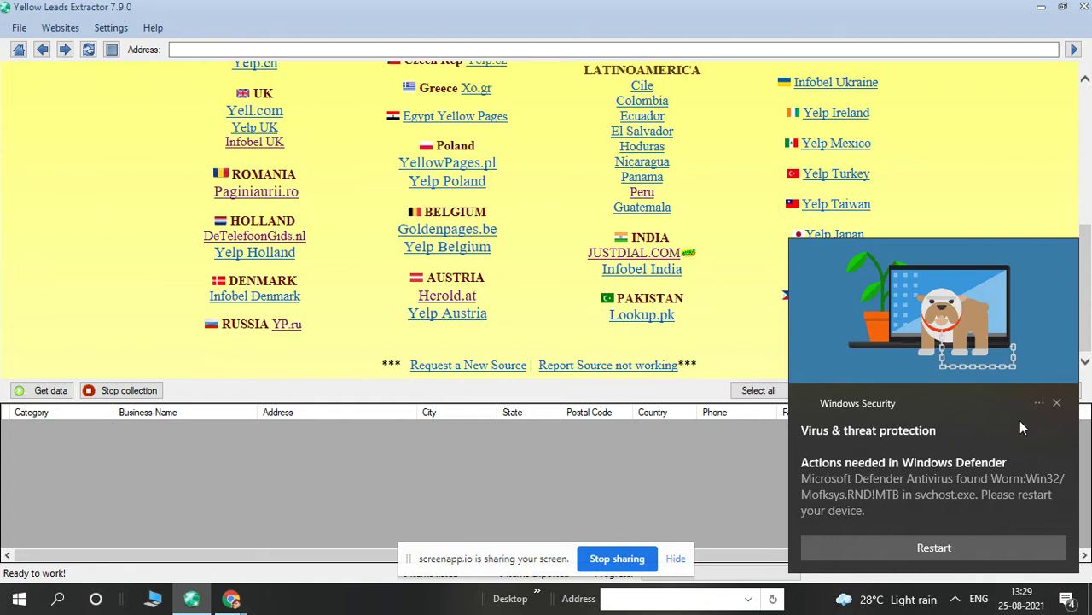
Dismiss the Windows Security alert and examine the supported business directory websites listed by country.
click(1057, 402)
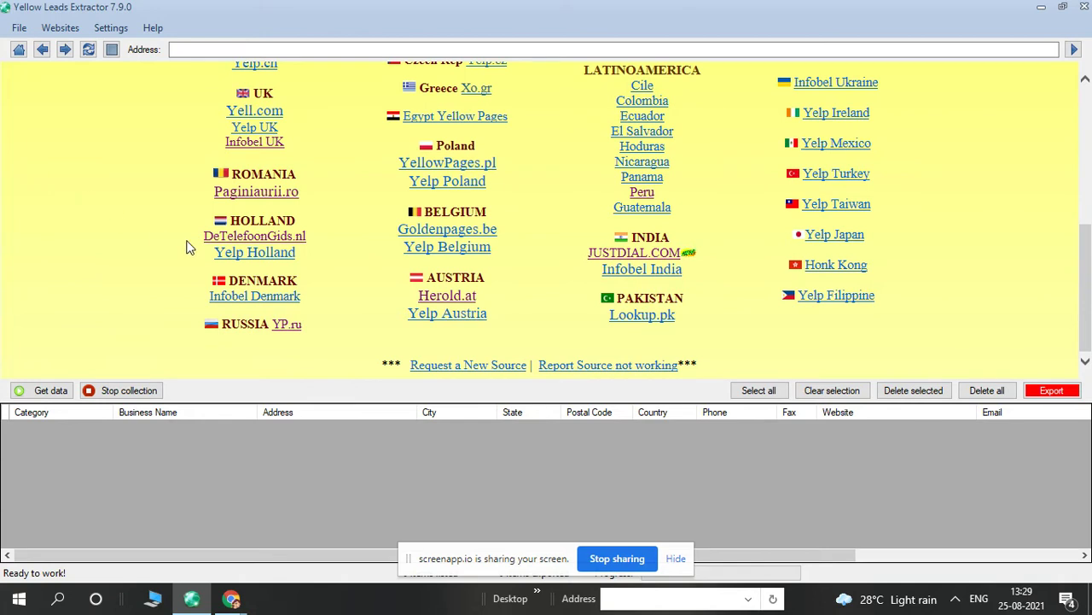
scroll(239, 122, up, 3)
scroll(293, 239, up, 2)
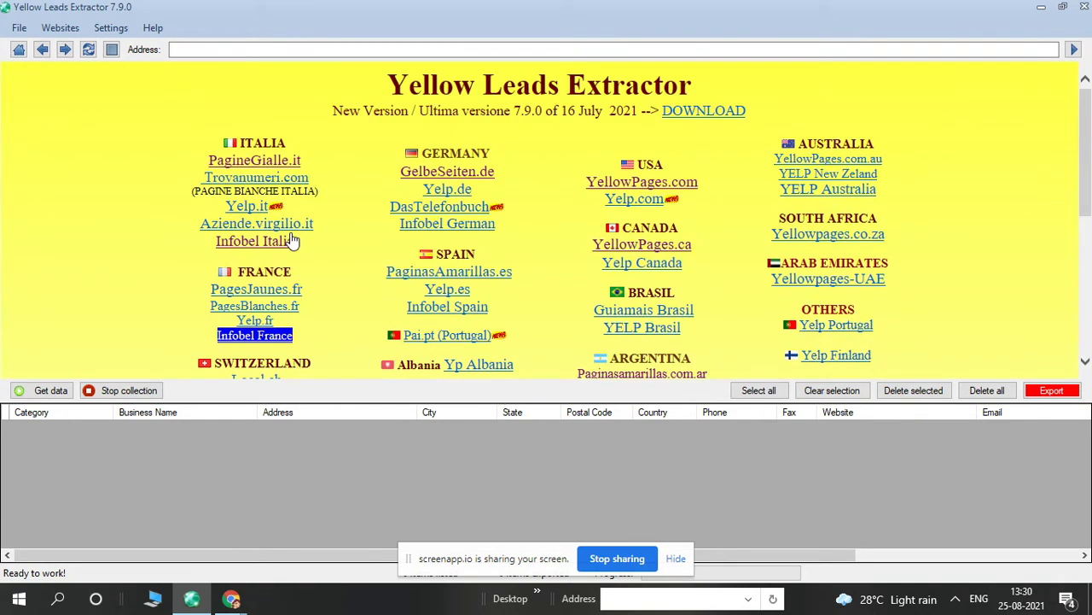
scroll(303, 254, down, 2)
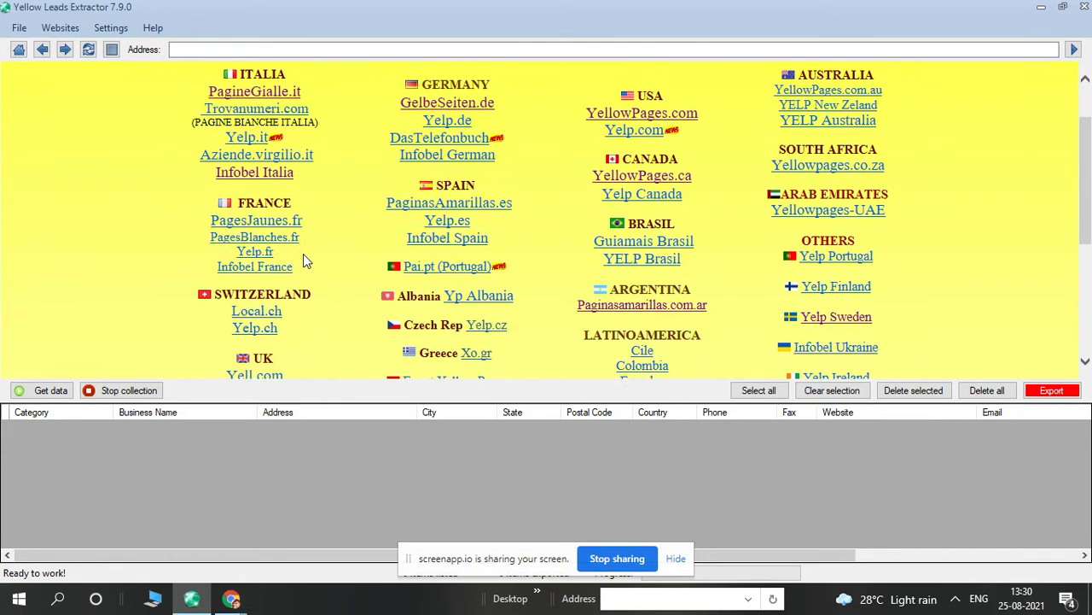
scroll(292, 266, down, 1)
scroll(293, 266, down, 6)
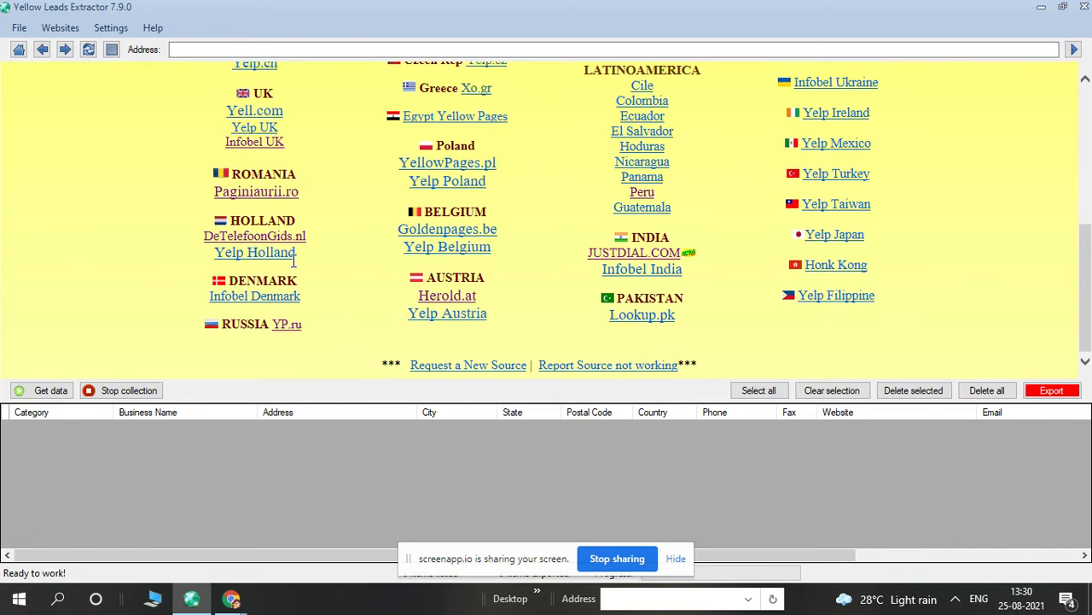
scroll(332, 256, up, 9)
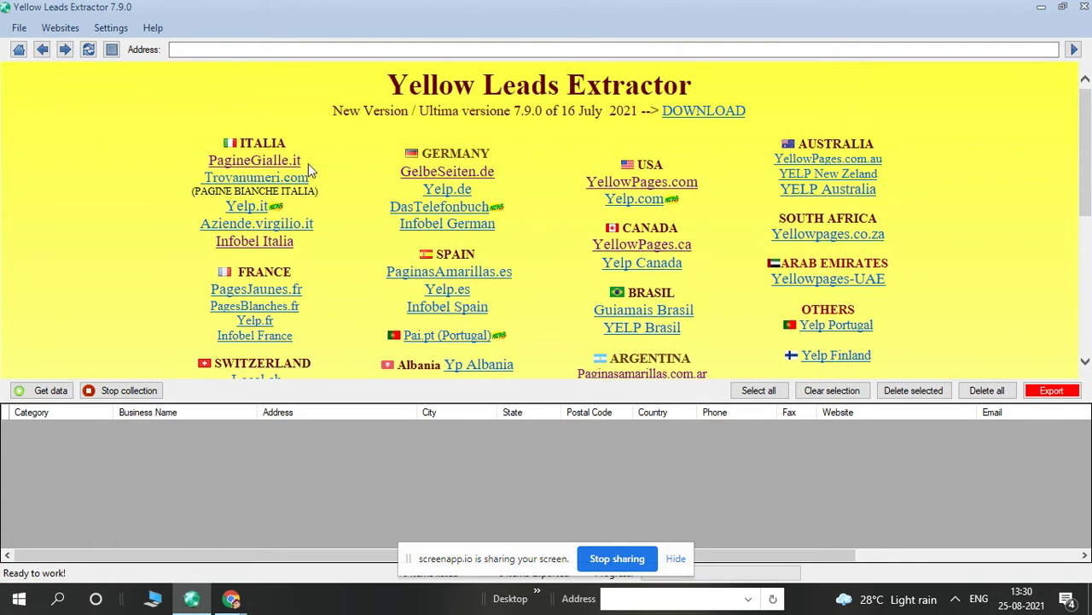
scroll(300, 280, down, 5)
scroll(303, 290, down, 3)
scroll(304, 298, up, 5)
scroll(305, 299, down, 3)
scroll(305, 299, up, 6)
double_click(269, 289)
scroll(269, 289, down, 1)
scroll(269, 290, down, 3)
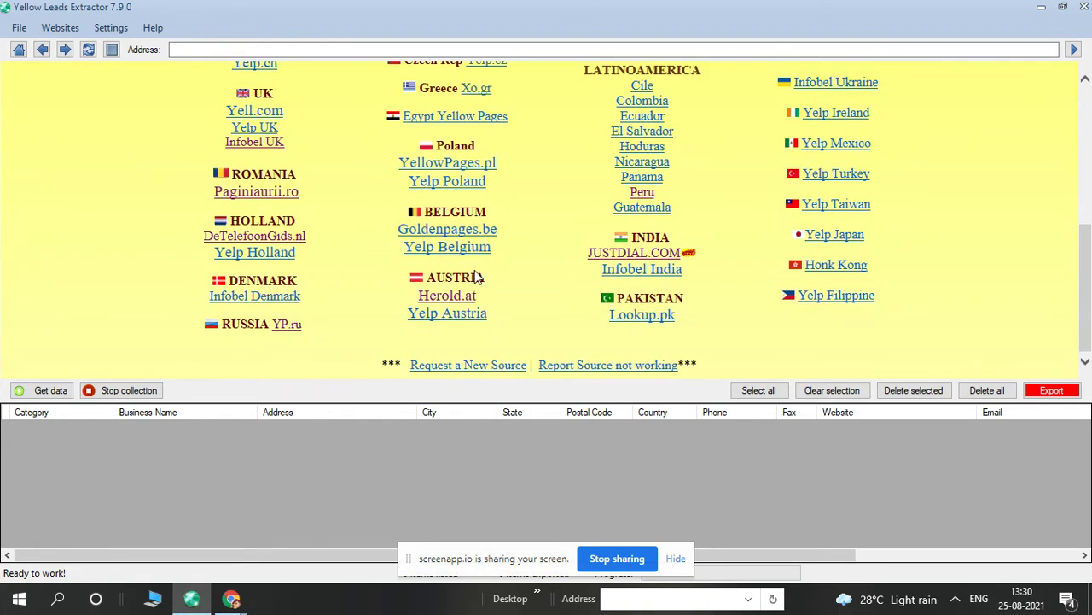
scroll(705, 249, up, 4)
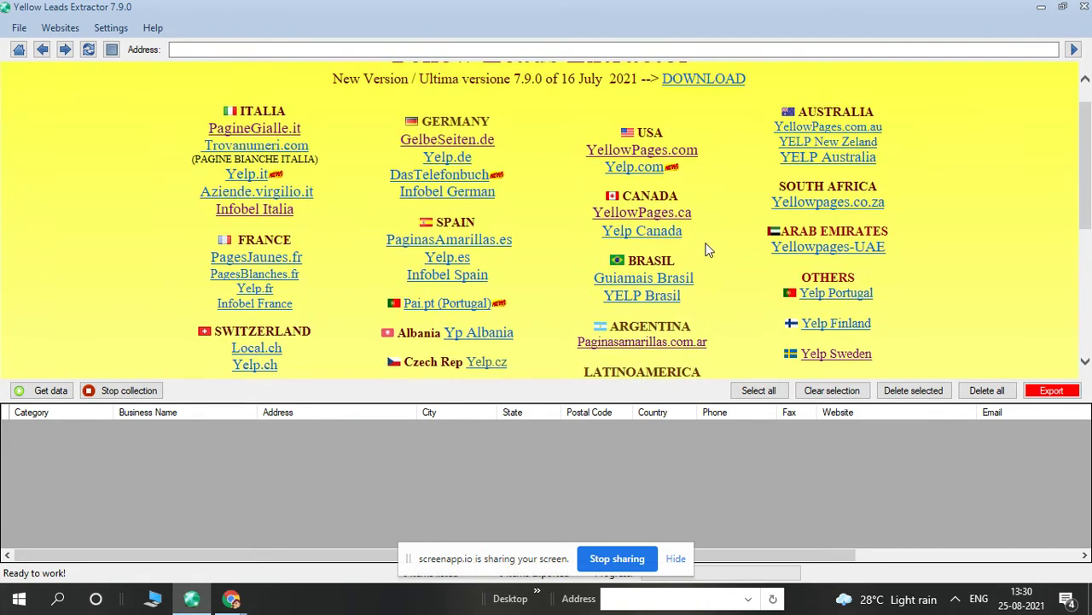
Open the YellowPages.com directory listed under USA.
double_click(412, 143)
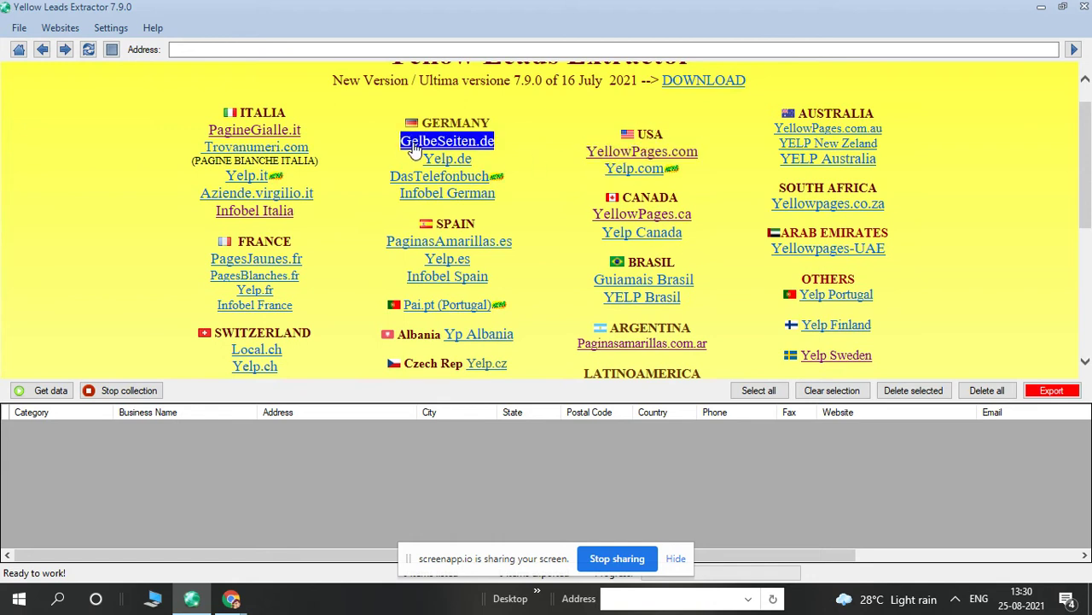
click(384, 131)
double_click(599, 155)
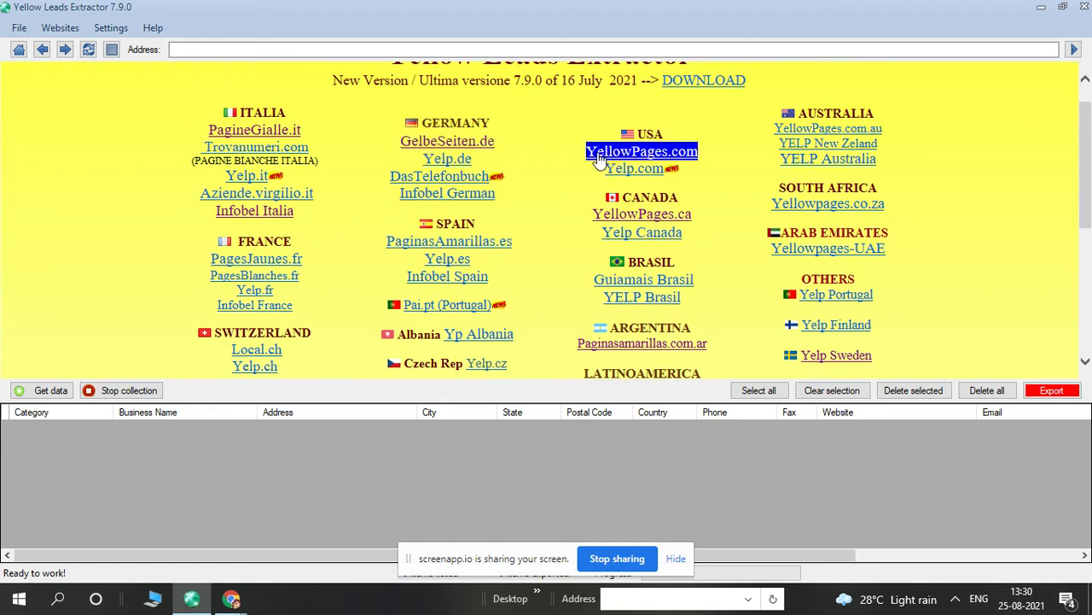
click(649, 128)
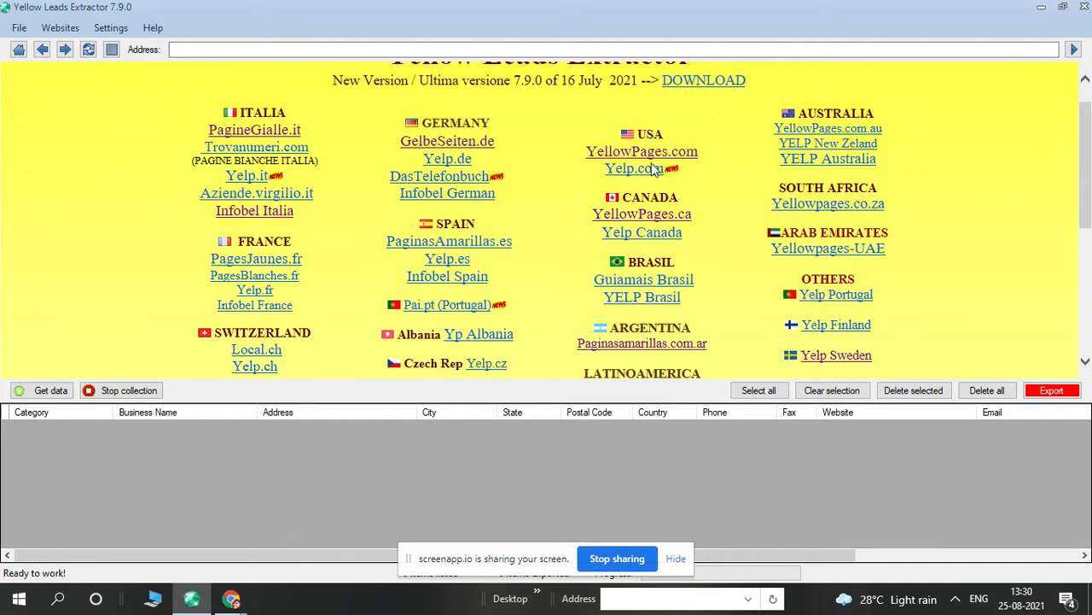
click(652, 167)
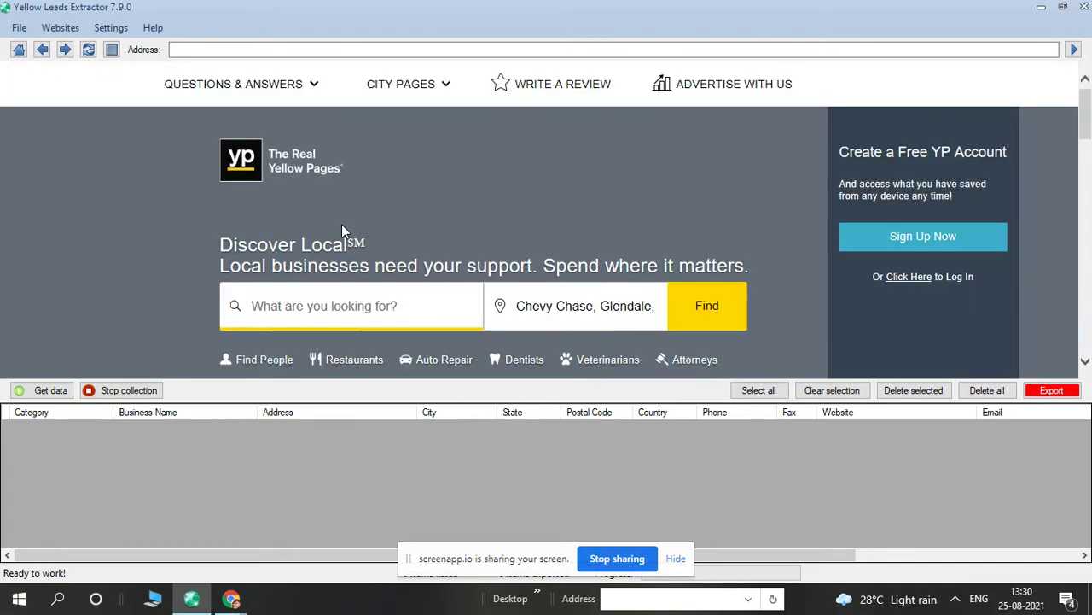
Search the directory for "bike dealer" using the suggested term and the preset Chevy Chase, Glendale location.
scroll(325, 226, down, 1)
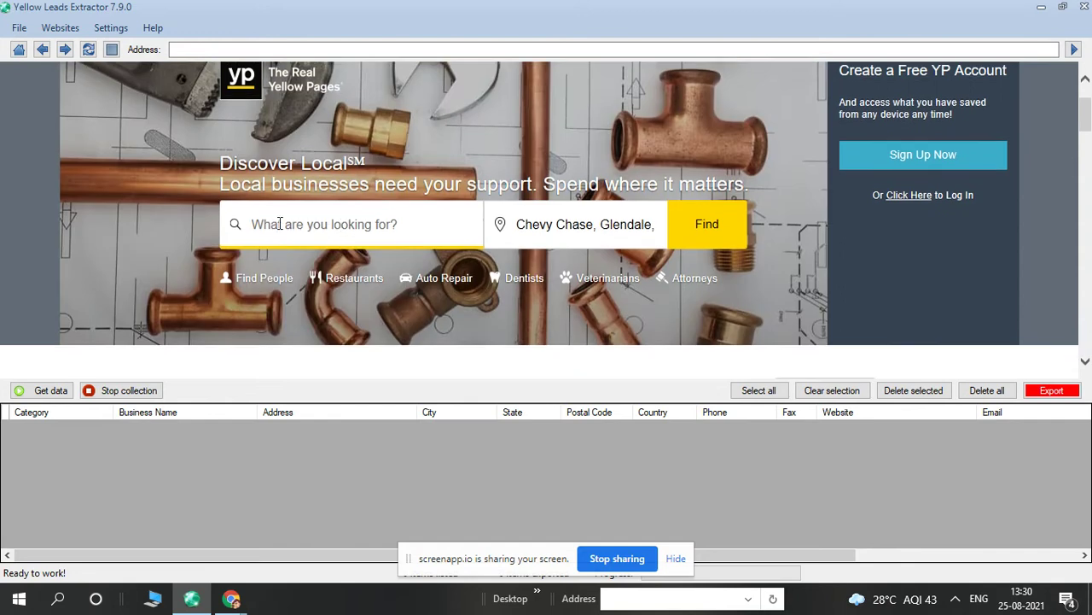
click(282, 224)
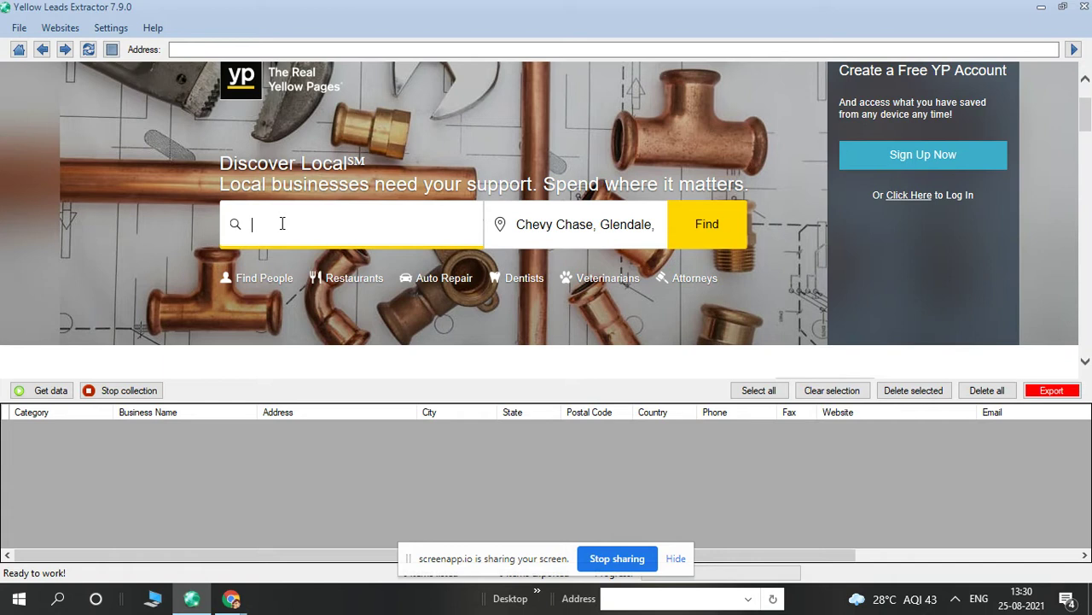
text(bike de)
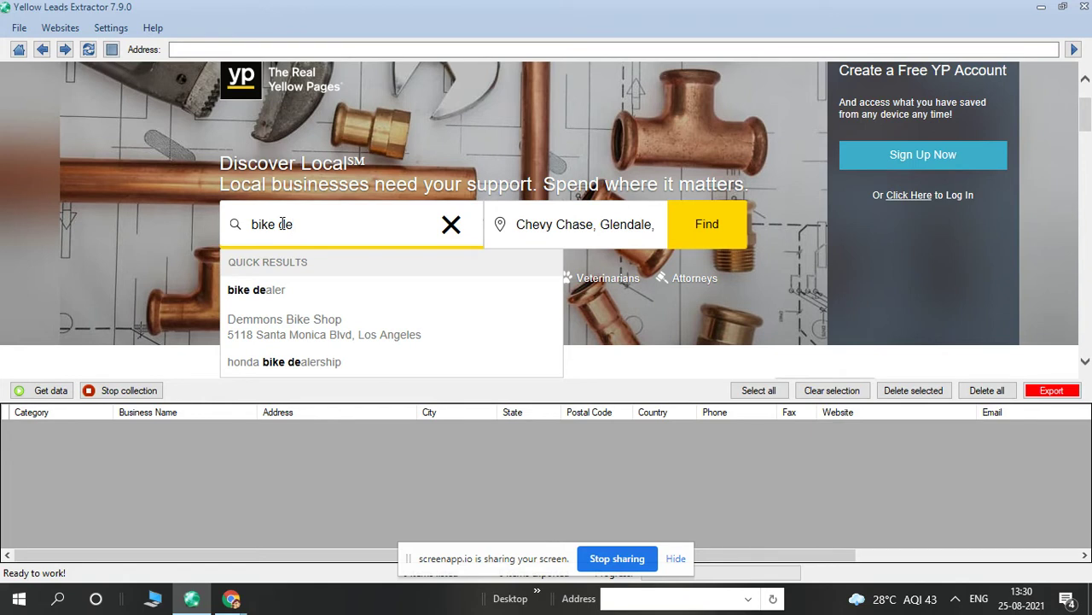
click(244, 292)
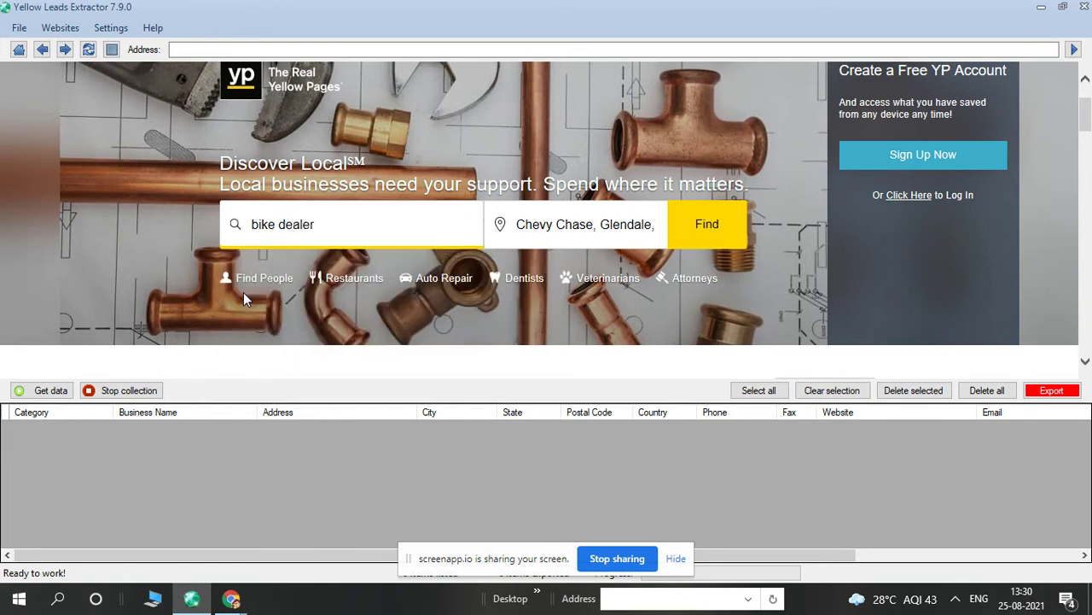
scroll(556, 272, down, 1)
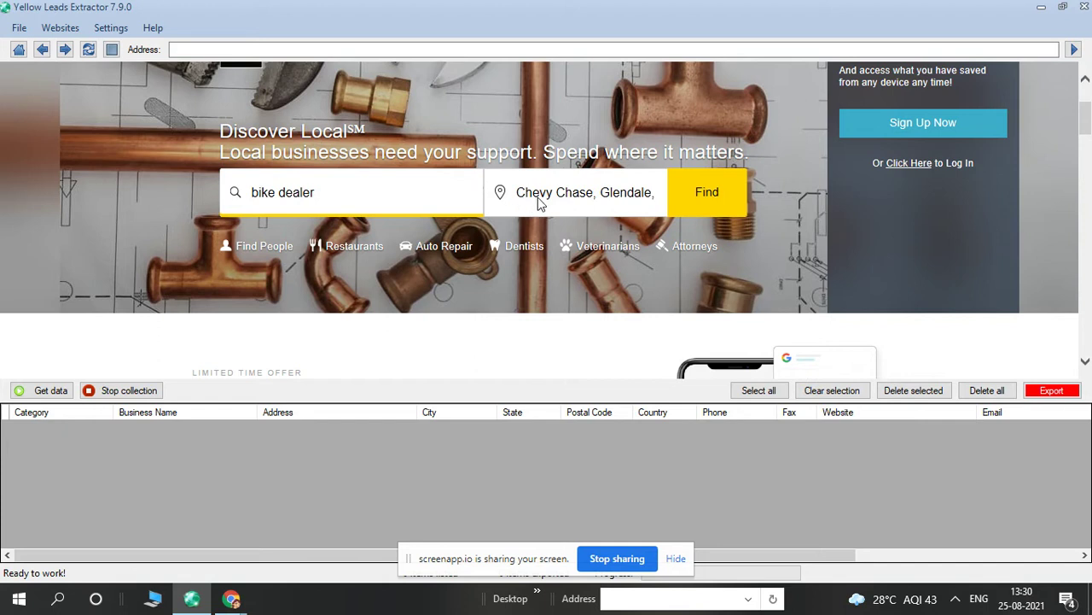
scroll(523, 250, down, 1)
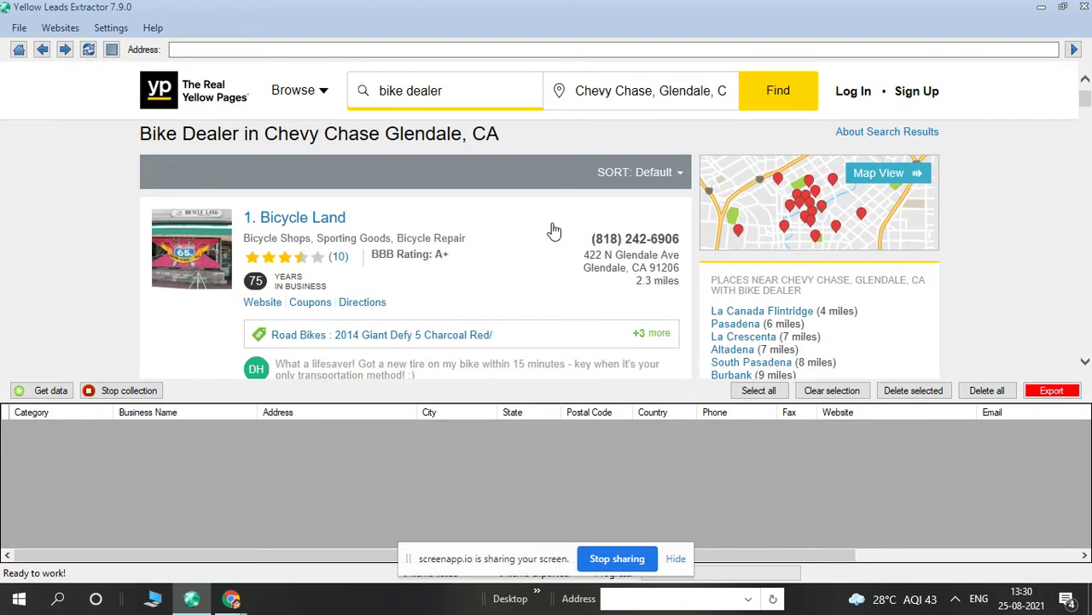
Collect the business data from the bike dealer listings and hide the screen-sharing notice covering the status information.
scroll(500, 204, down, 5)
scroll(500, 204, down, 1)
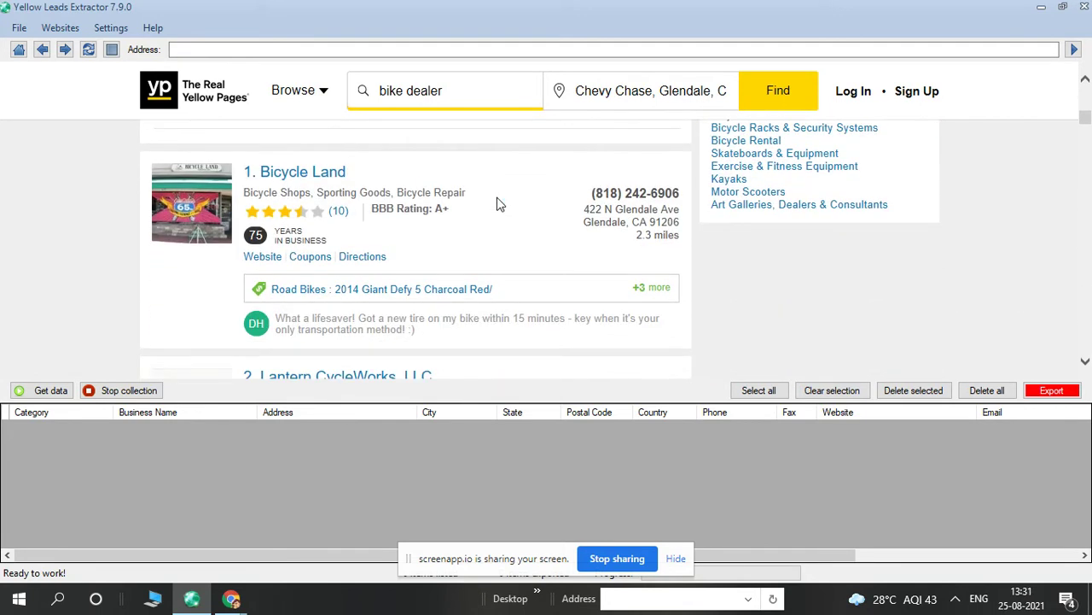
scroll(500, 204, down, 3)
scroll(431, 265, down, 3)
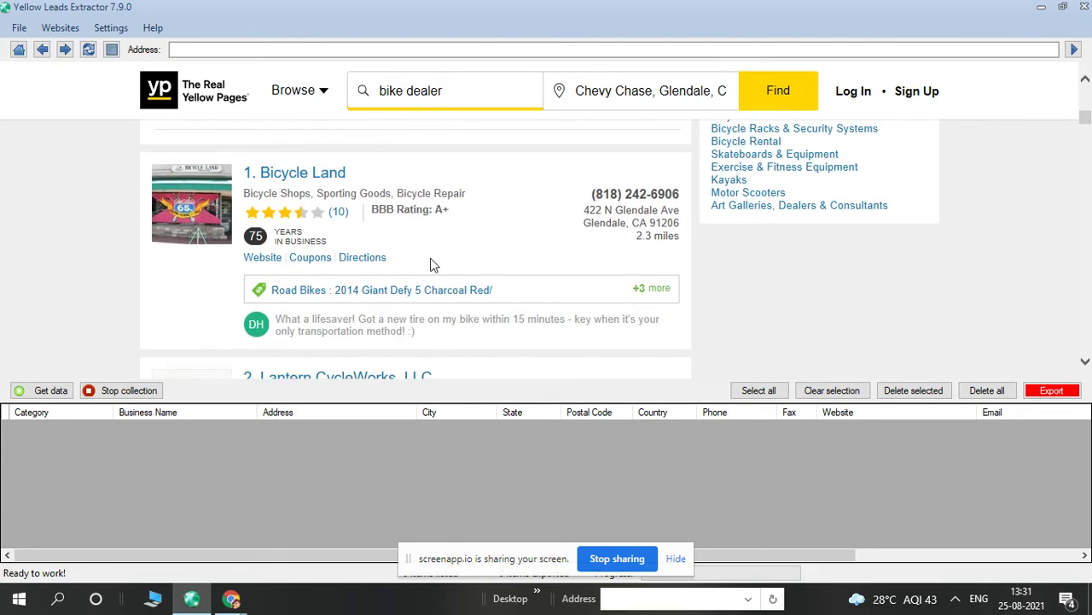
scroll(431, 264, down, 2)
scroll(602, 229, down, 2)
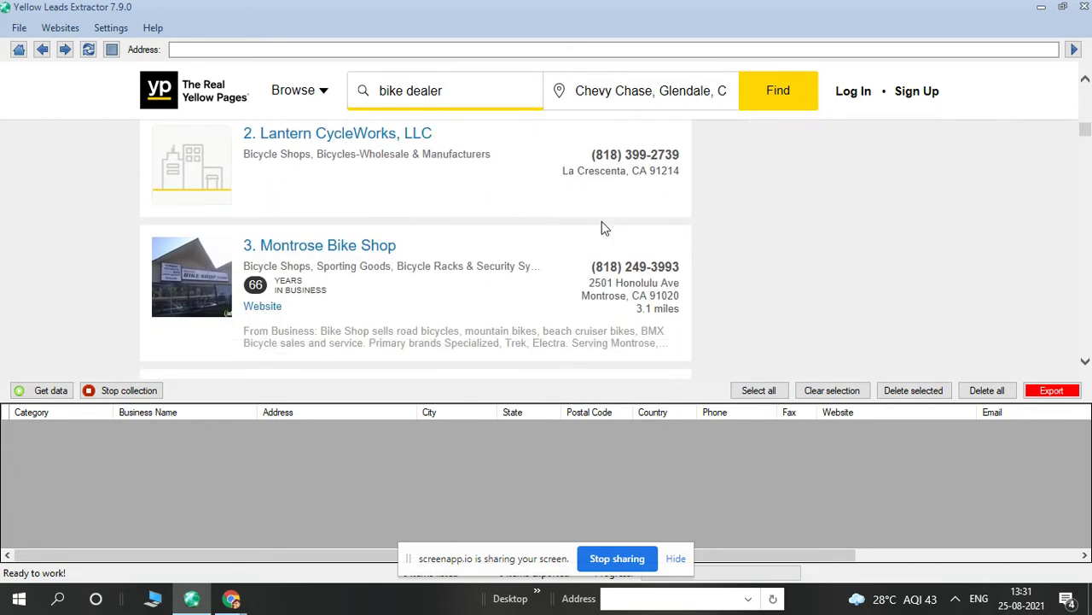
scroll(603, 227, up, 1)
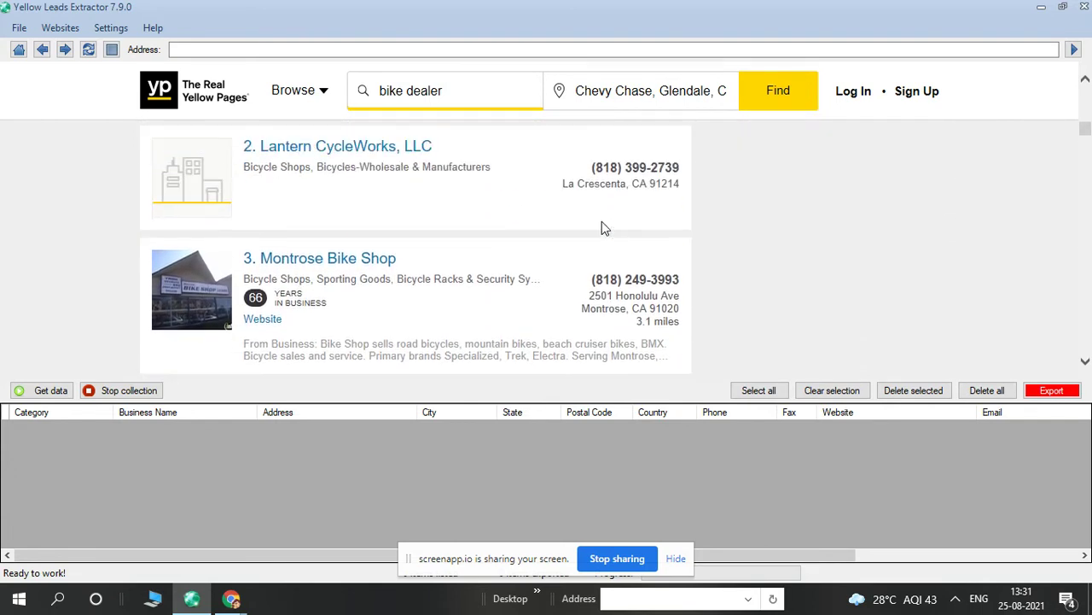
click(39, 393)
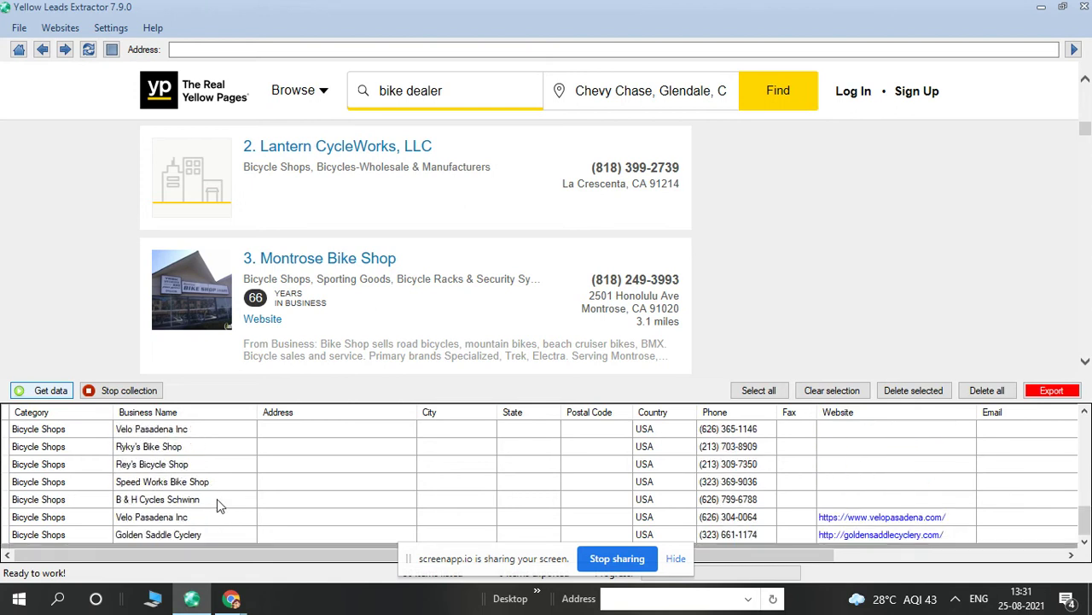
scroll(124, 413, up, 1)
scroll(168, 486, down, 1)
click(671, 560)
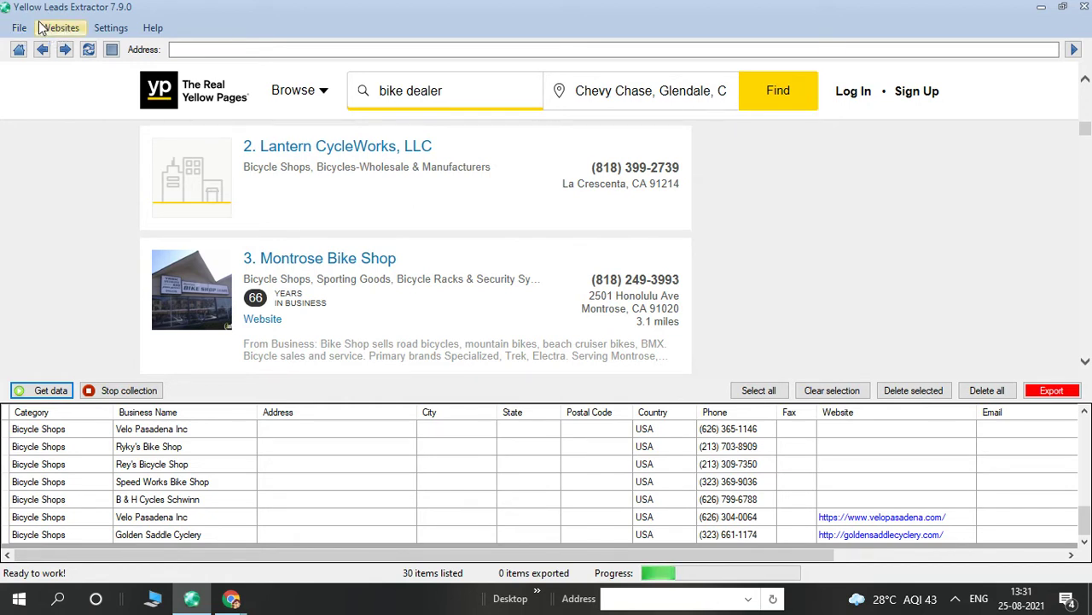
click(26, 28)
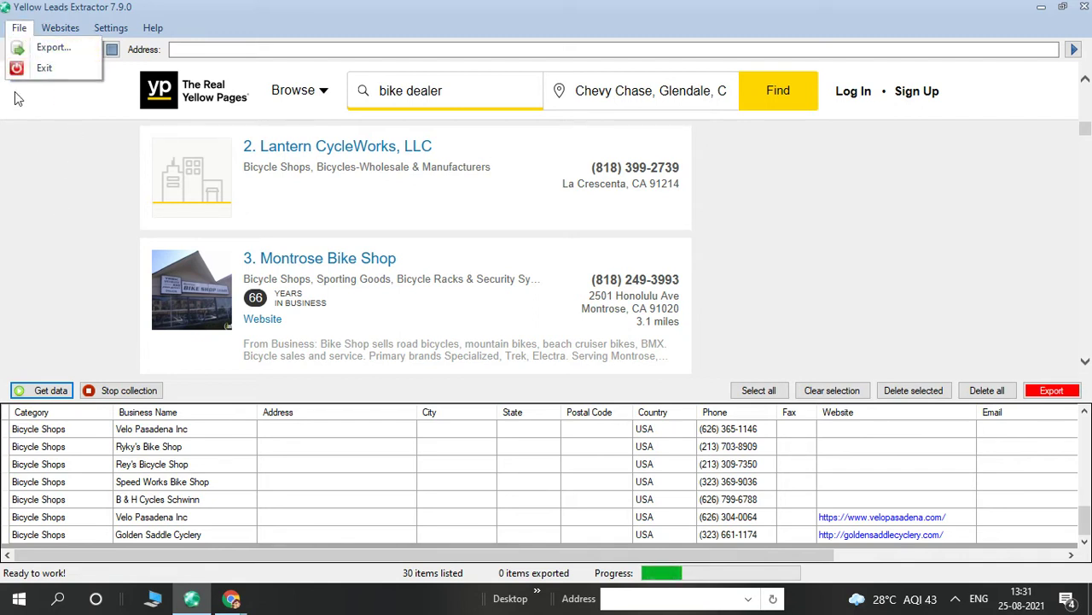
mouse_move(60, 32)
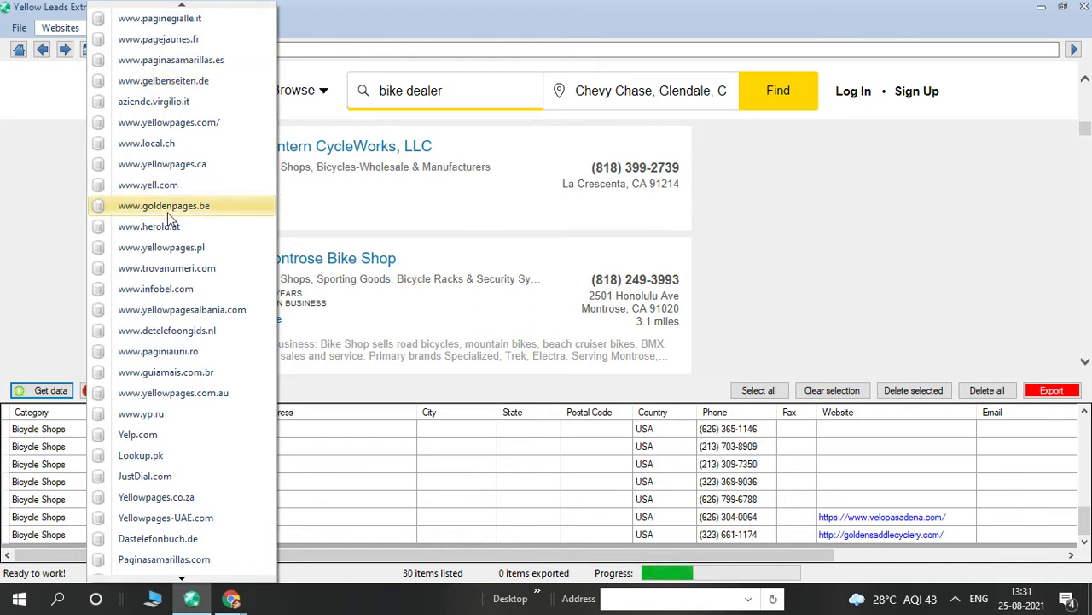
click(37, 161)
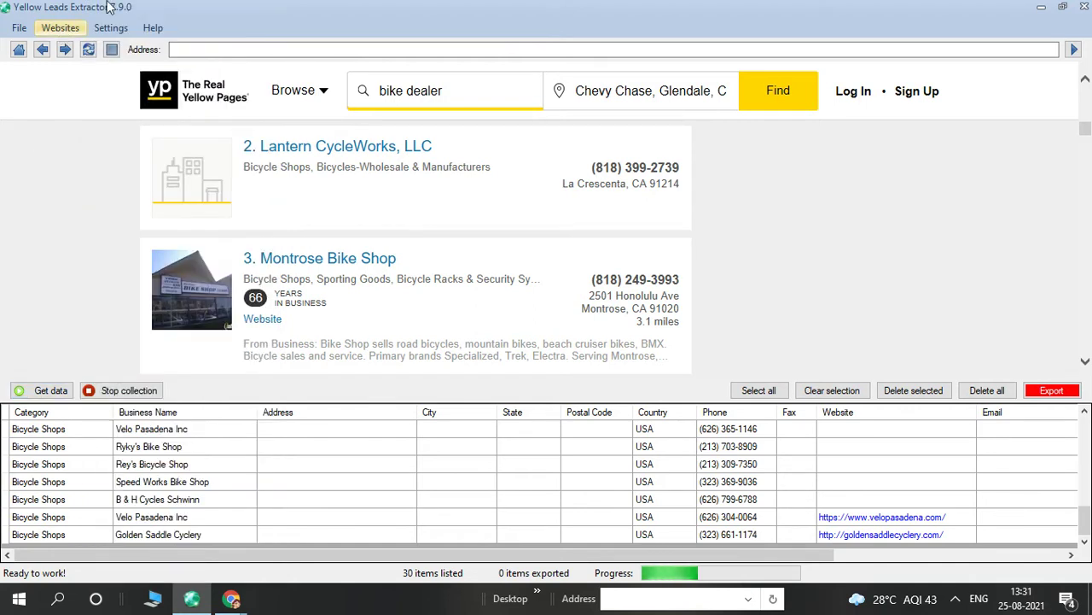
Open the settings and check the available interface languages, keeping English.
click(111, 27)
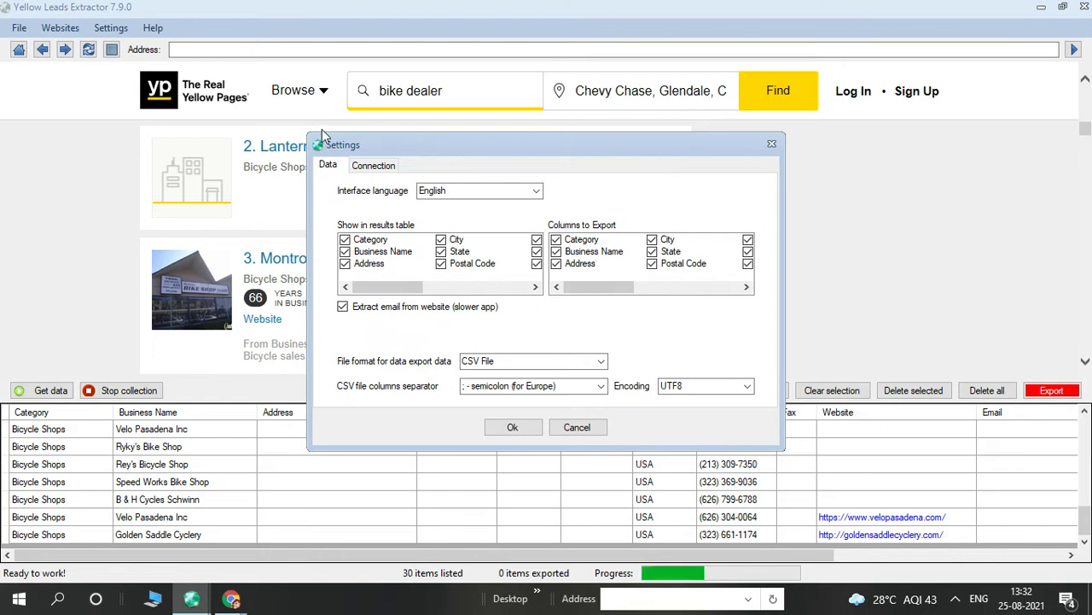
click(536, 193)
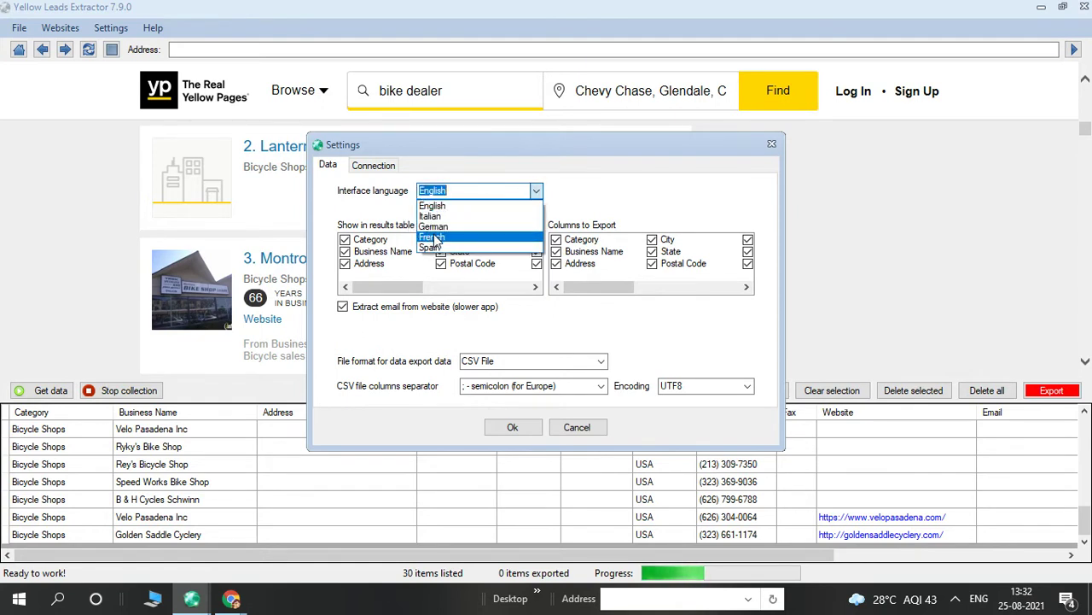
click(468, 192)
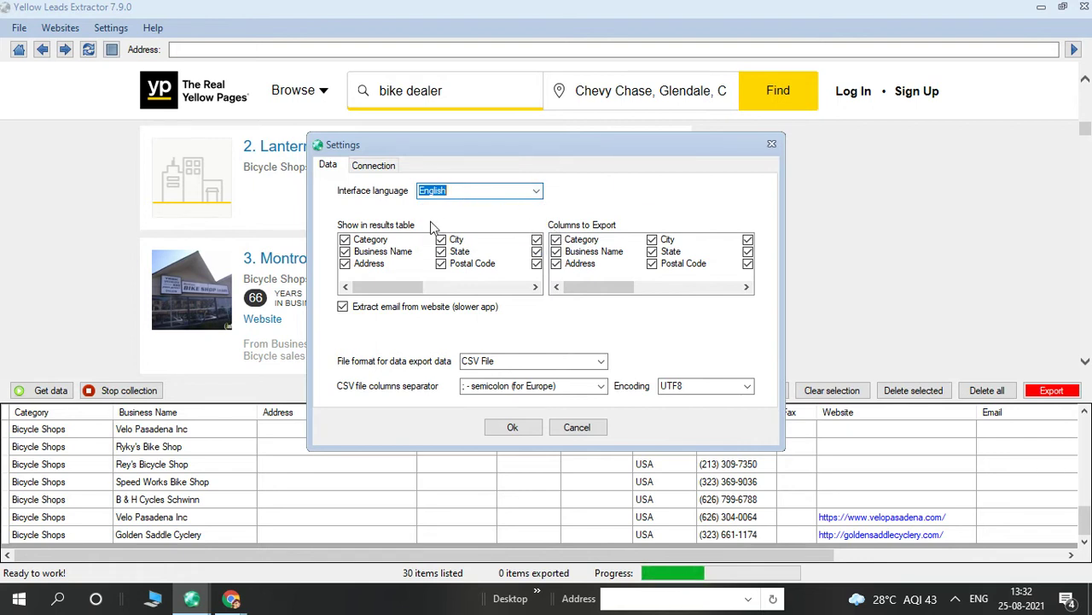
Examine which columns are enabled for display in the results table.
click(345, 240)
click(513, 290)
click(512, 290)
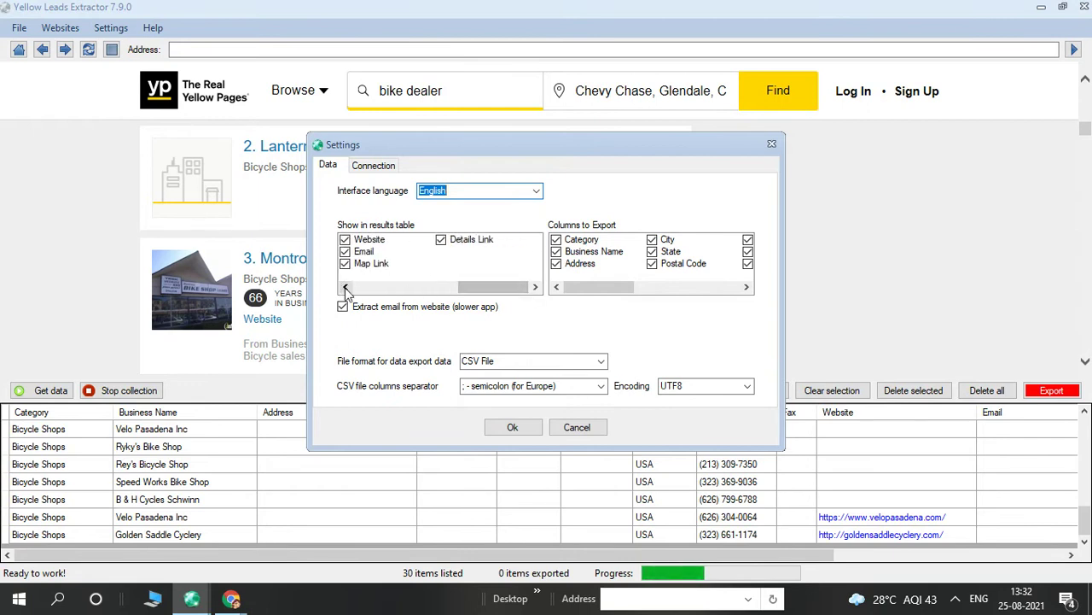
click(346, 288)
click(346, 289)
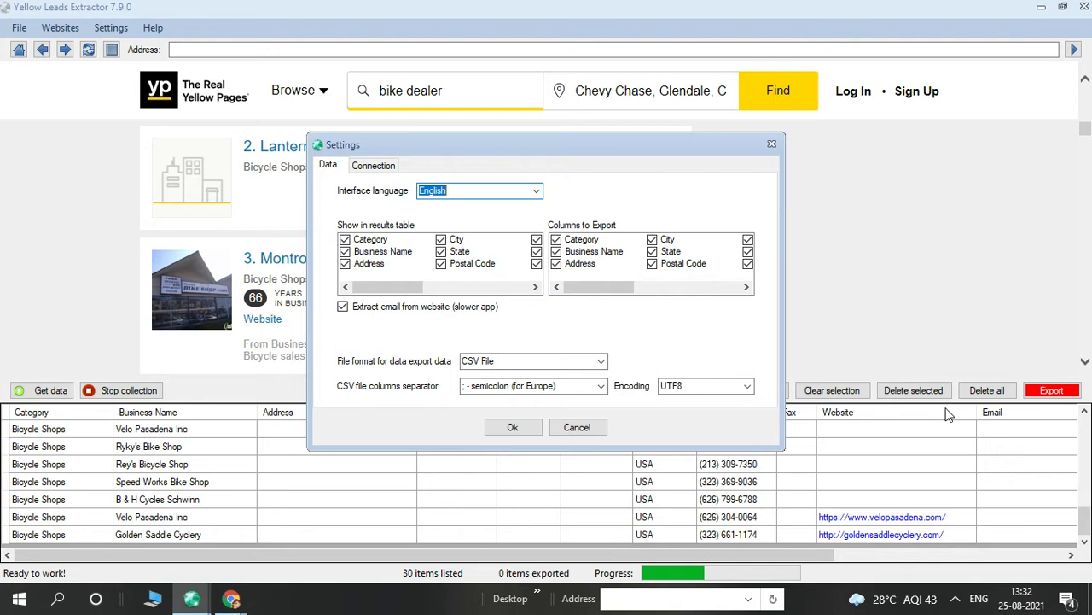
click(529, 288)
click(530, 289)
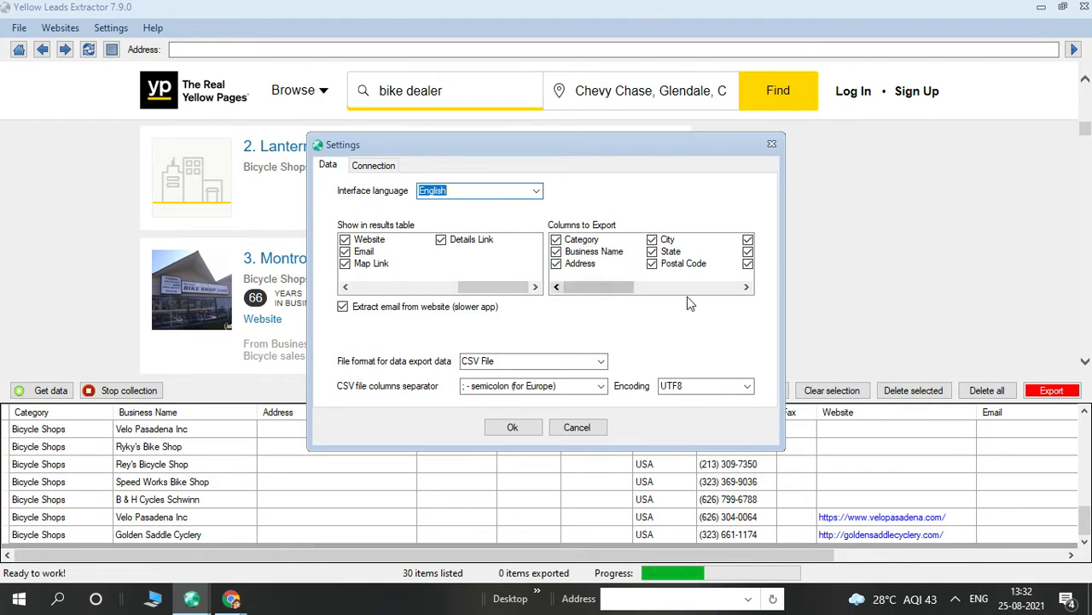
Examine which columns are enabled for export, from Category through Details Link.
click(746, 288)
click(746, 288)
click(745, 288)
click(567, 288)
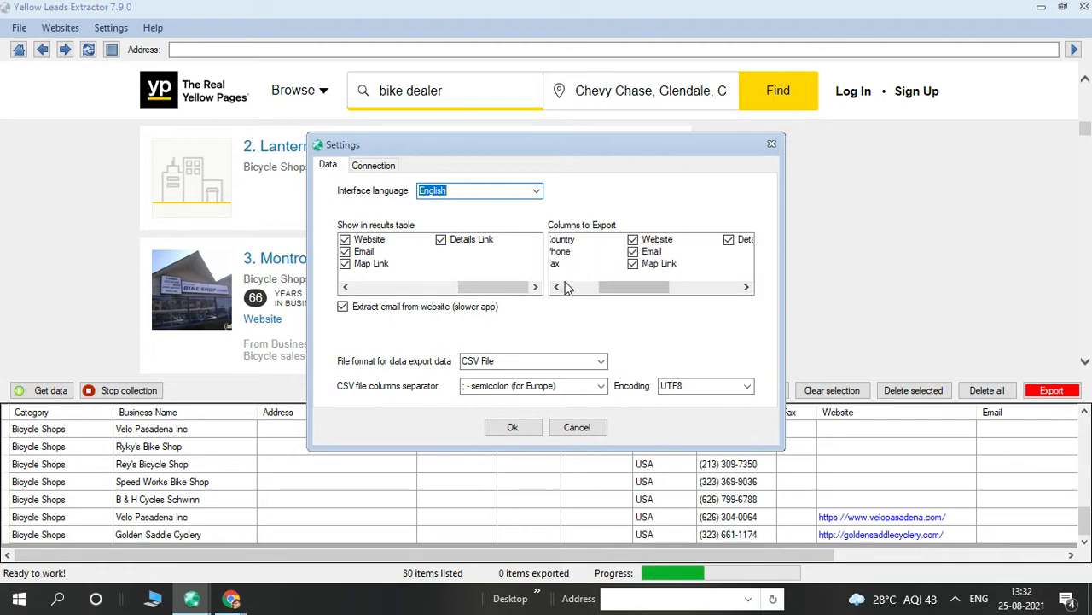
click(568, 288)
drag(568, 287, 599, 286)
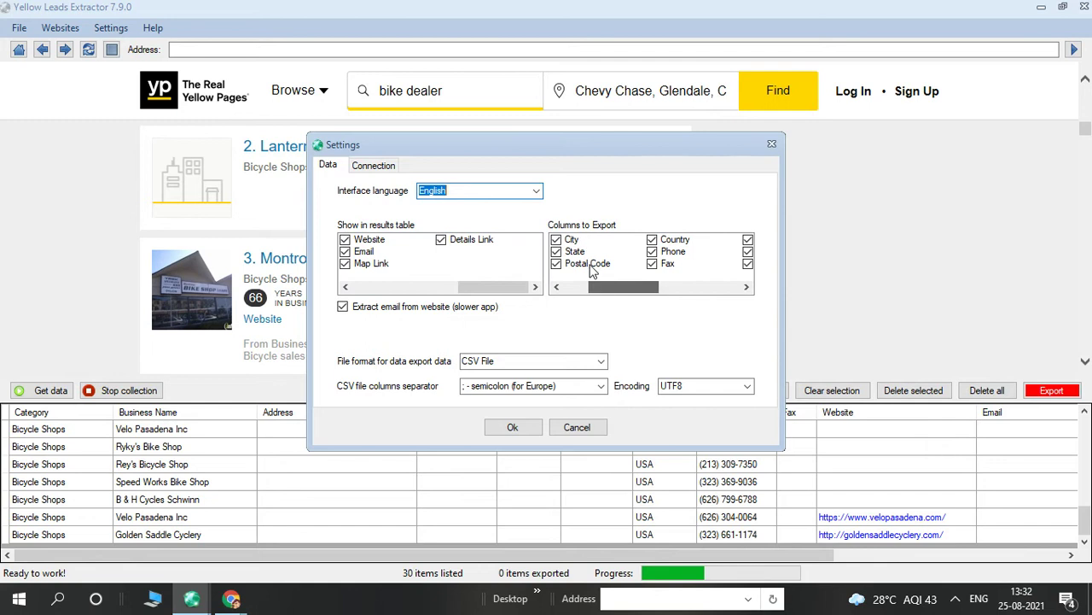
click(747, 288)
click(747, 288)
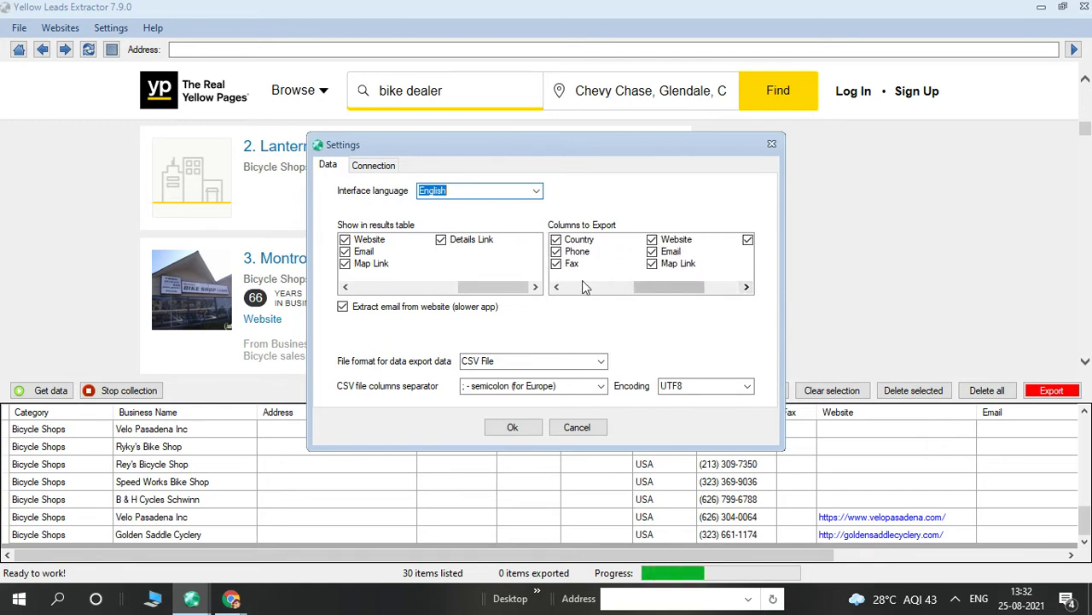
Check the available export file formats, keep CSV File, and accept the settings.
click(601, 362)
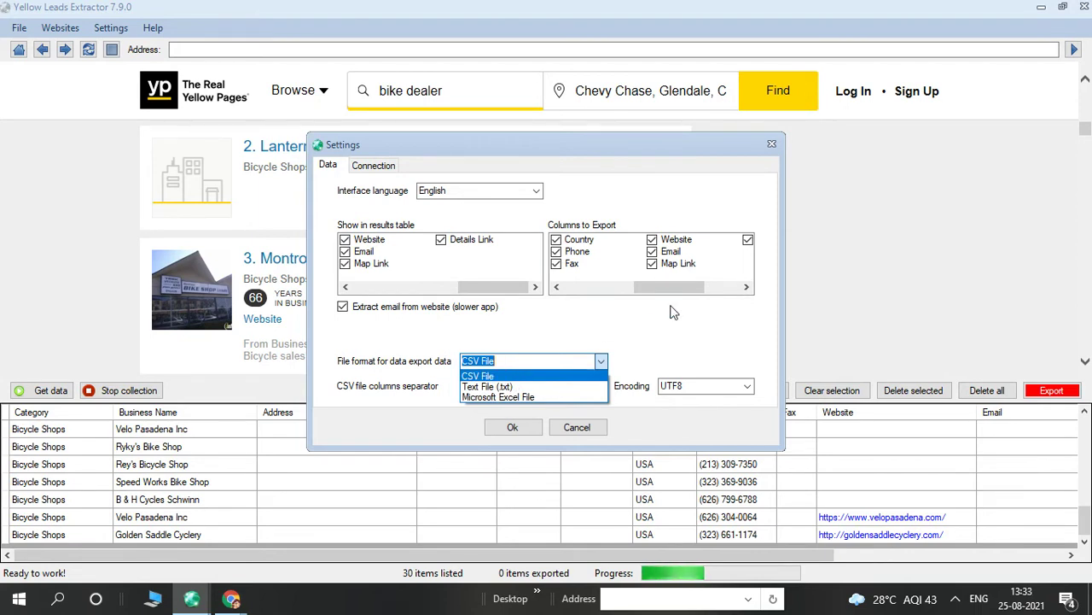
click(560, 357)
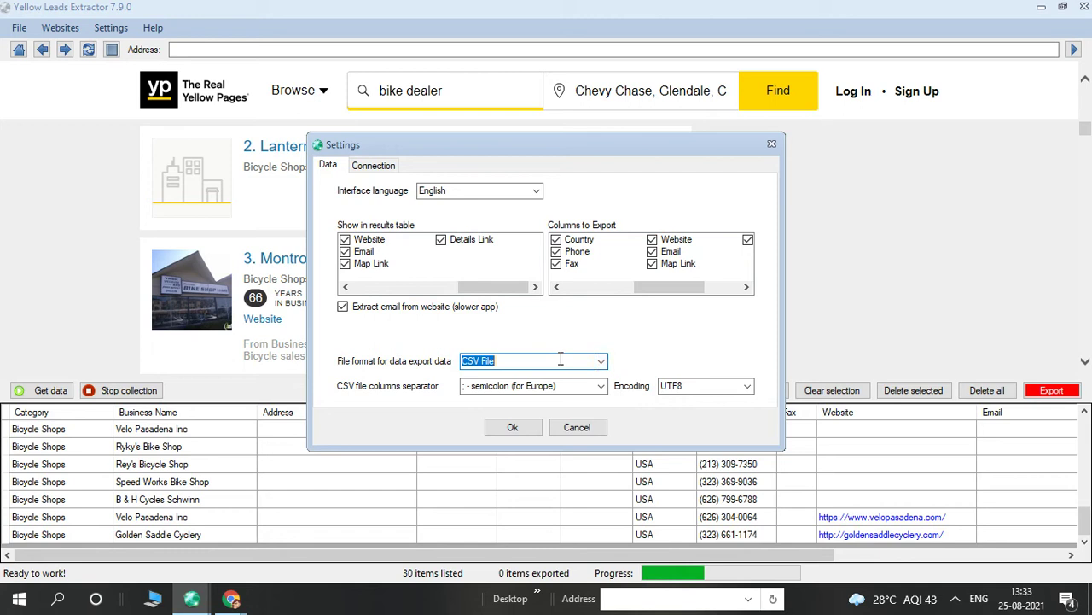
click(512, 429)
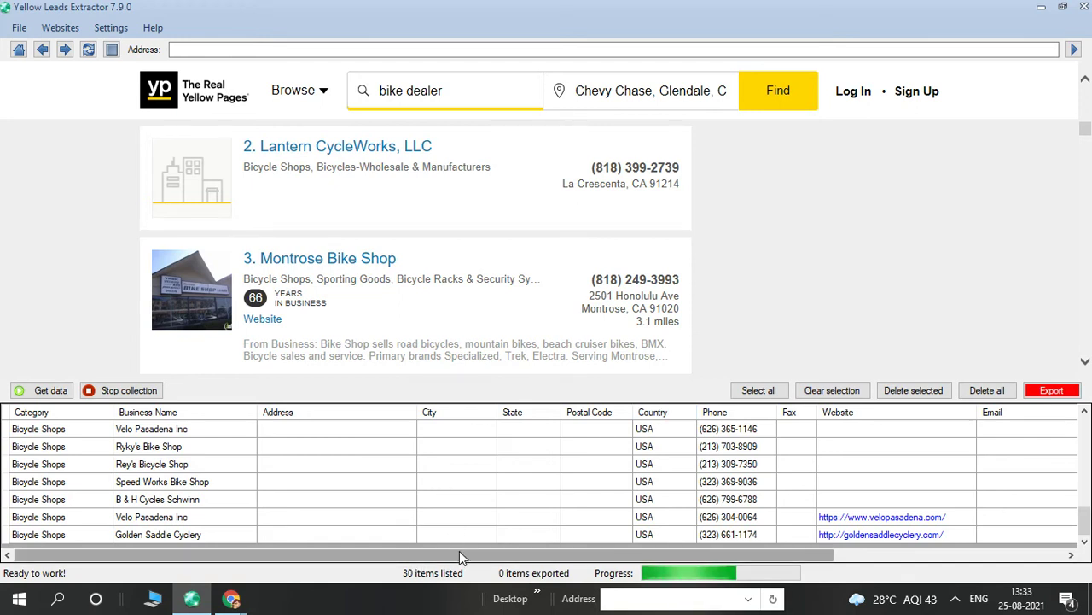
Examine the collected bike dealer rows in the results table, including the columns through Details Link.
scroll(459, 550, right, 3)
scroll(458, 451, up, 4)
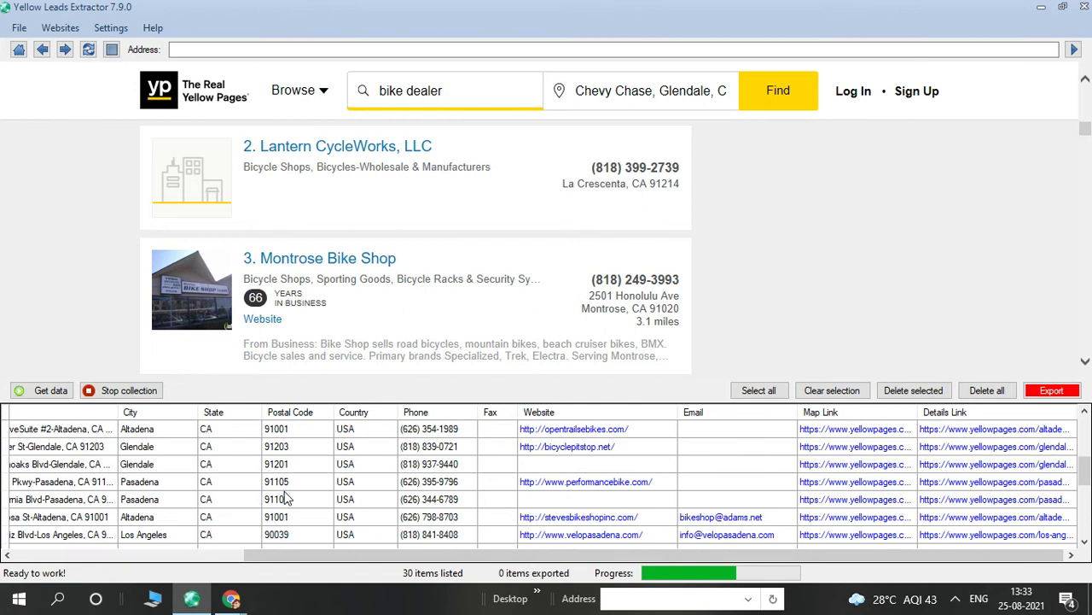
click(8, 555)
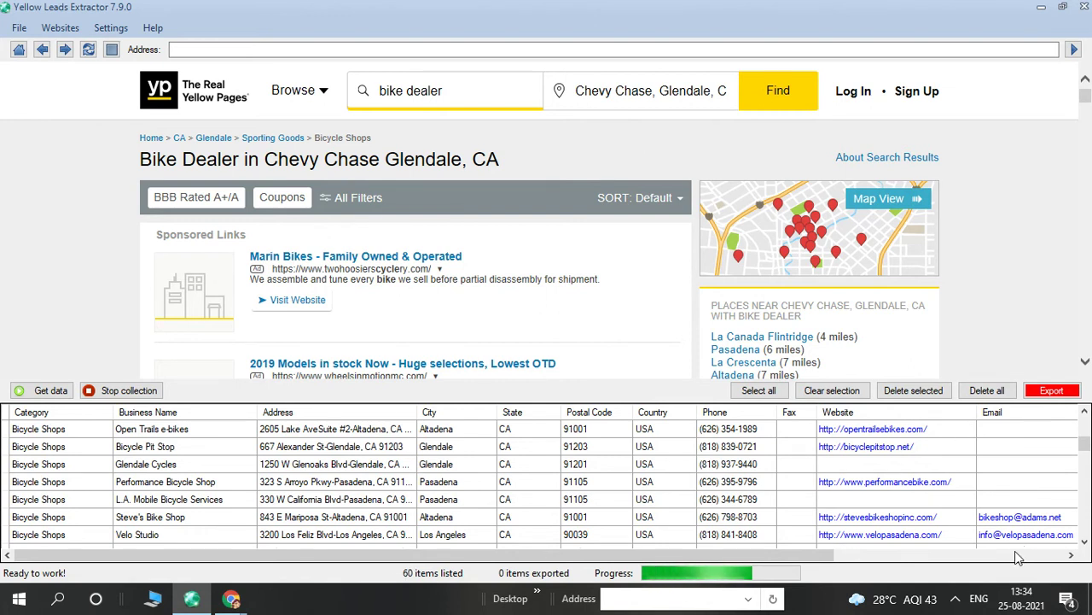
mouse_move(1004, 609)
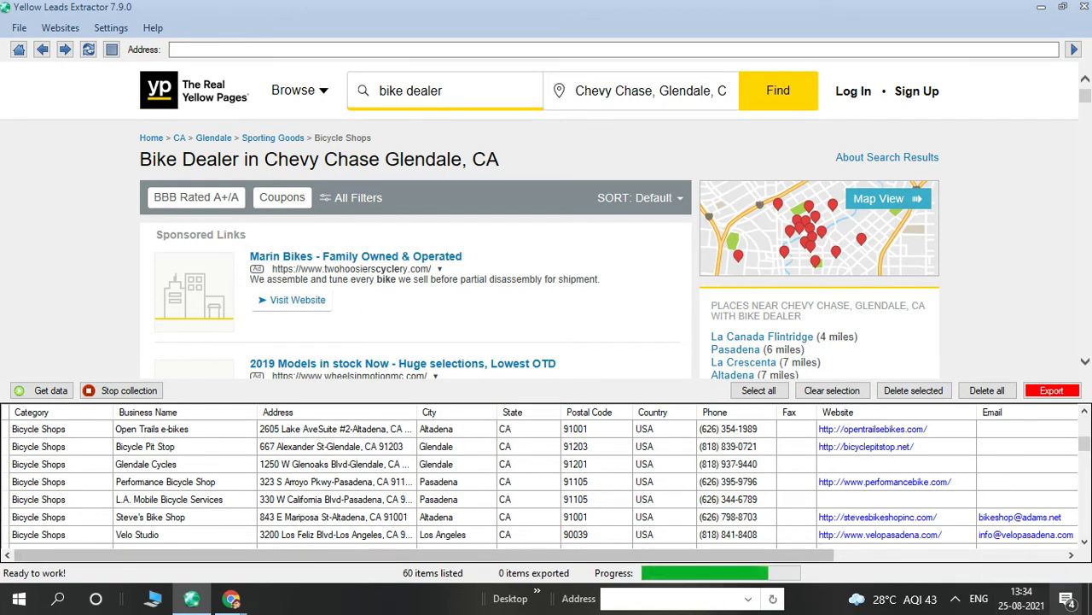
click(955, 598)
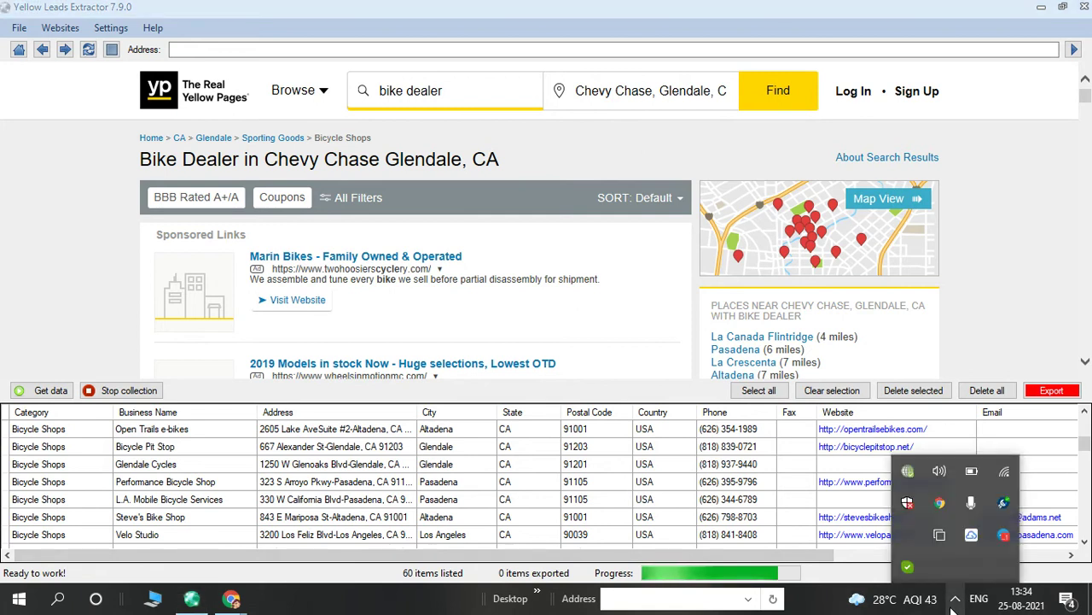
click(1019, 258)
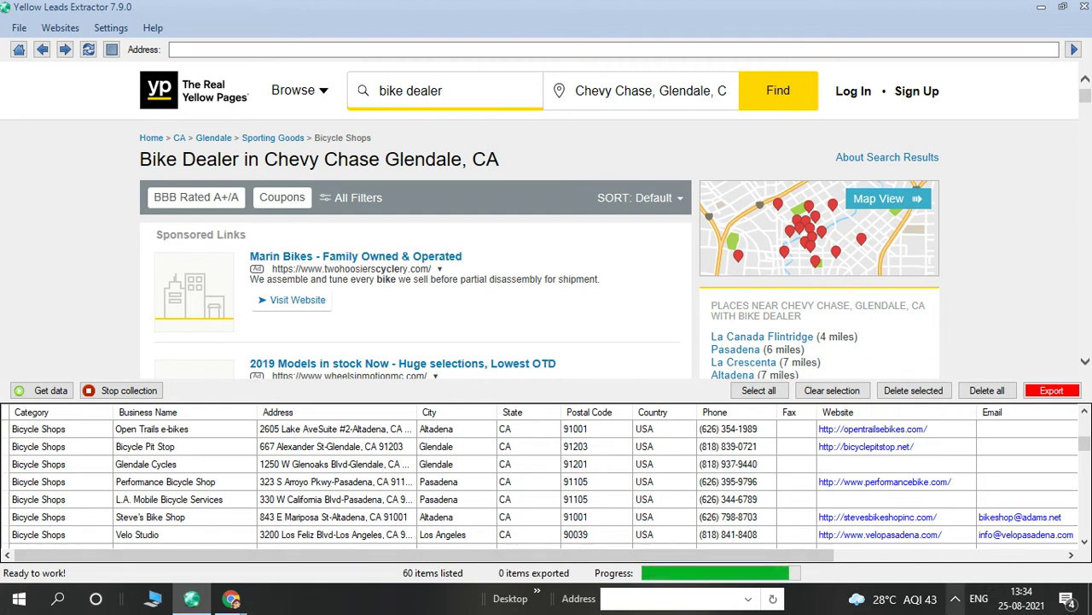
click(953, 606)
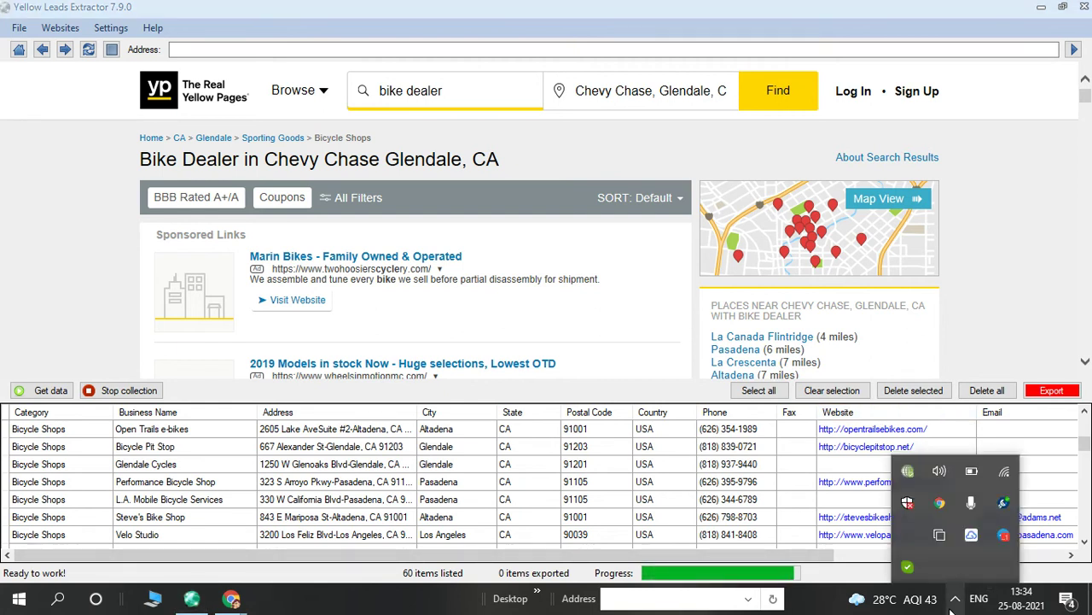
click(1006, 303)
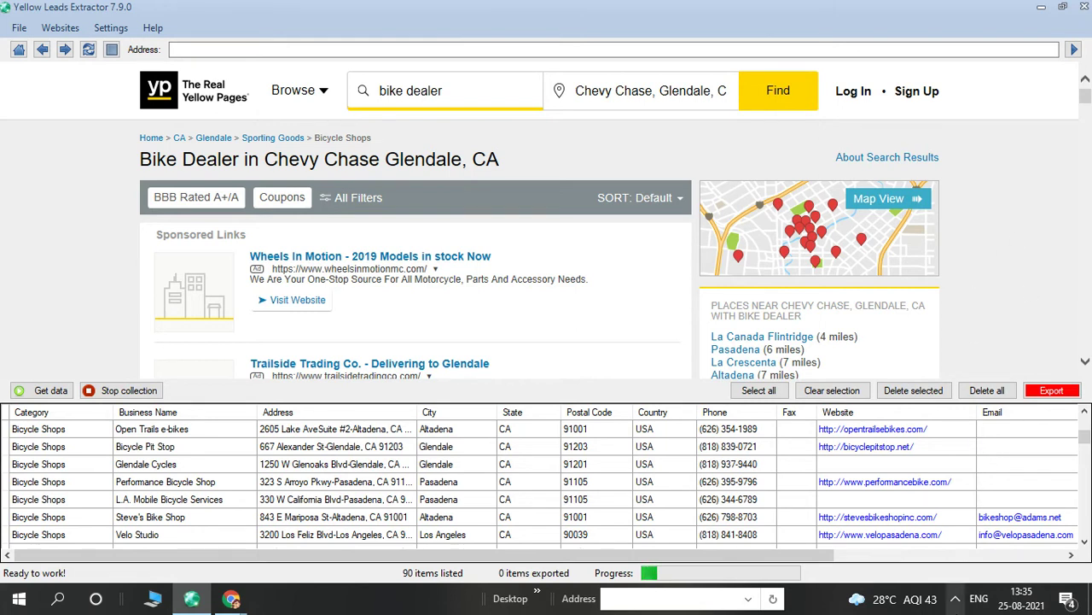
Switch to Windows Security and open the Virus & threat protection page.
click(956, 599)
click(909, 504)
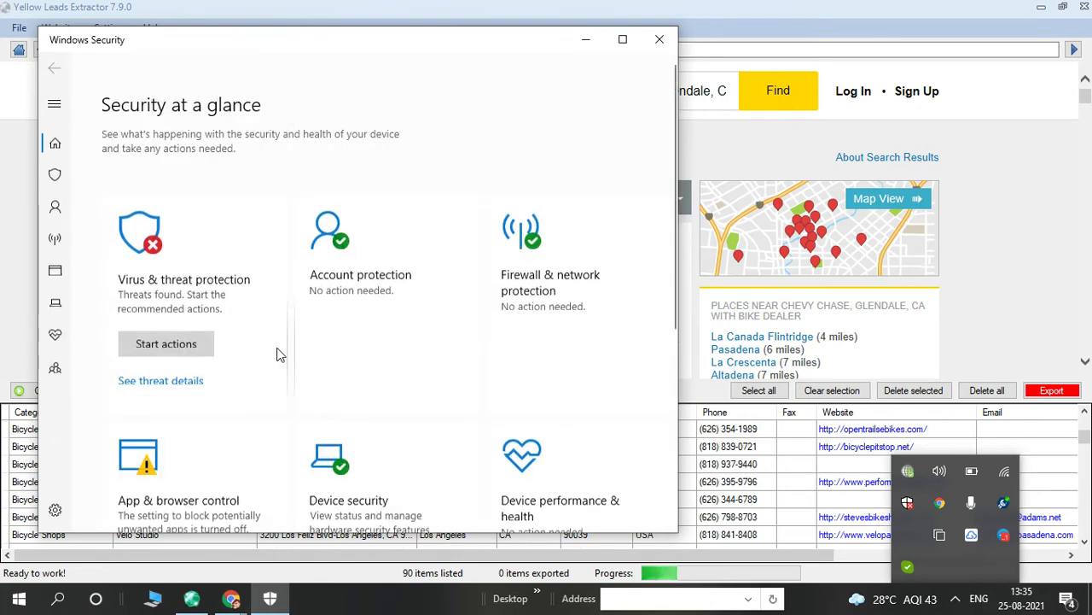
scroll(170, 374, down, 3)
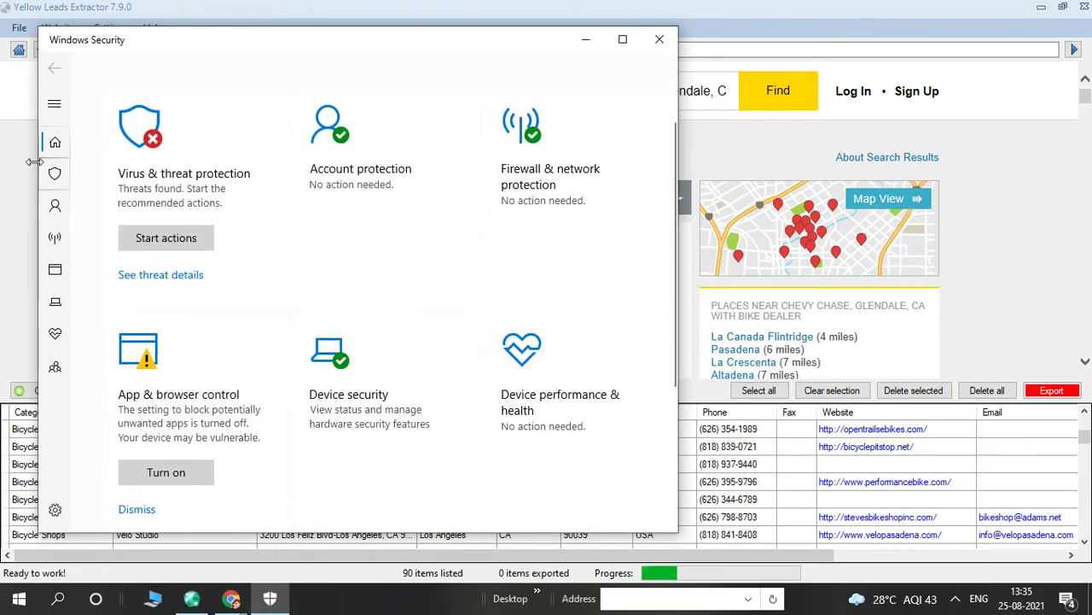
click(55, 173)
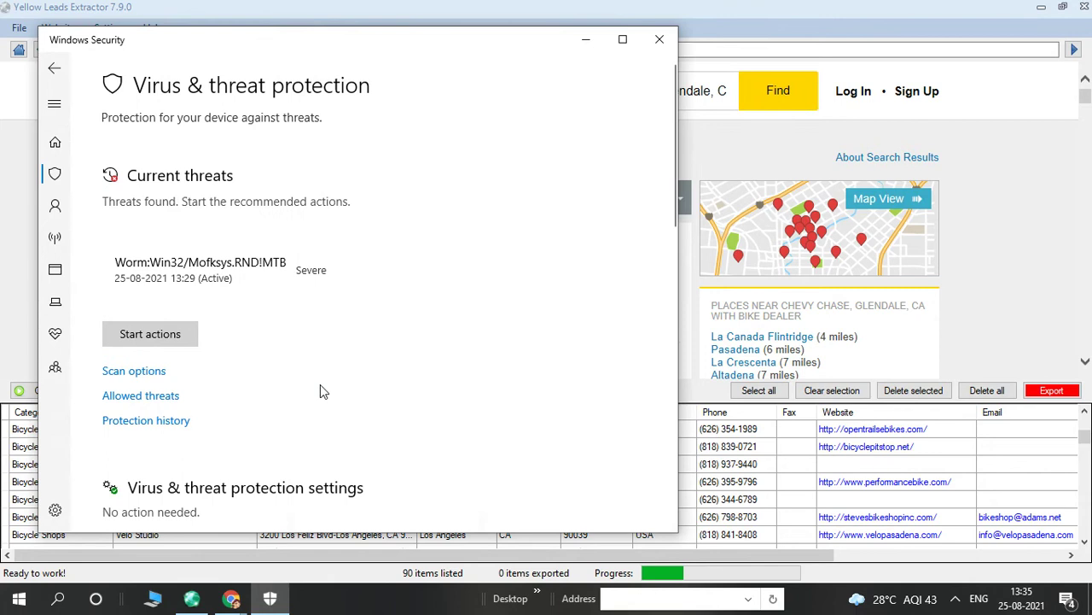
Examine the current threats, protection settings, updates and ransomware sections, and close Windows Security.
scroll(323, 391, down, 5)
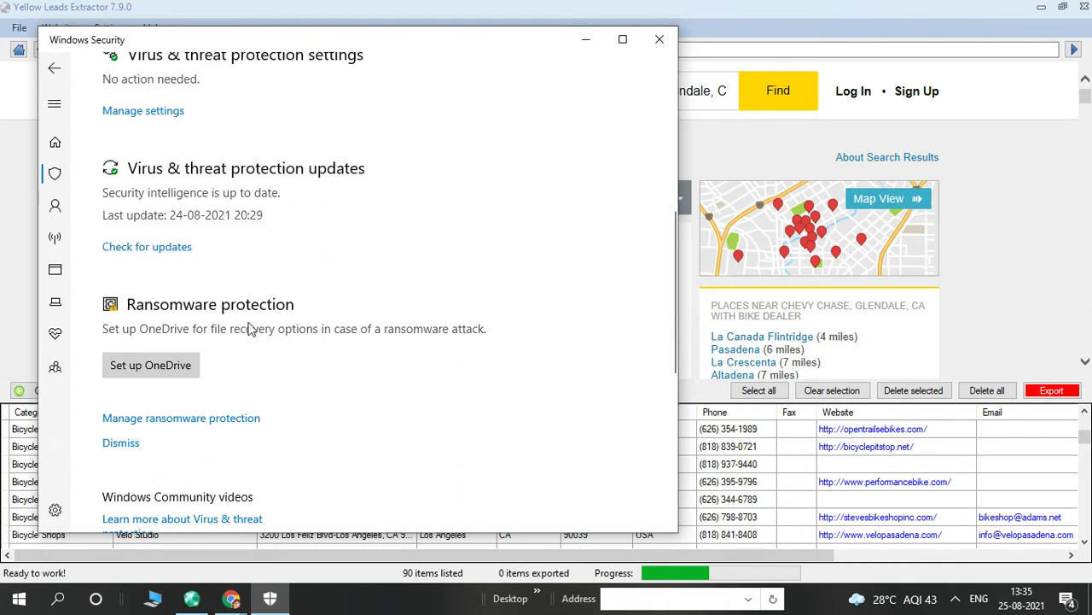
scroll(279, 350, down, 2)
scroll(279, 348, down, 1)
scroll(227, 319, down, 3)
scroll(228, 314, up, 1)
scroll(229, 314, up, 10)
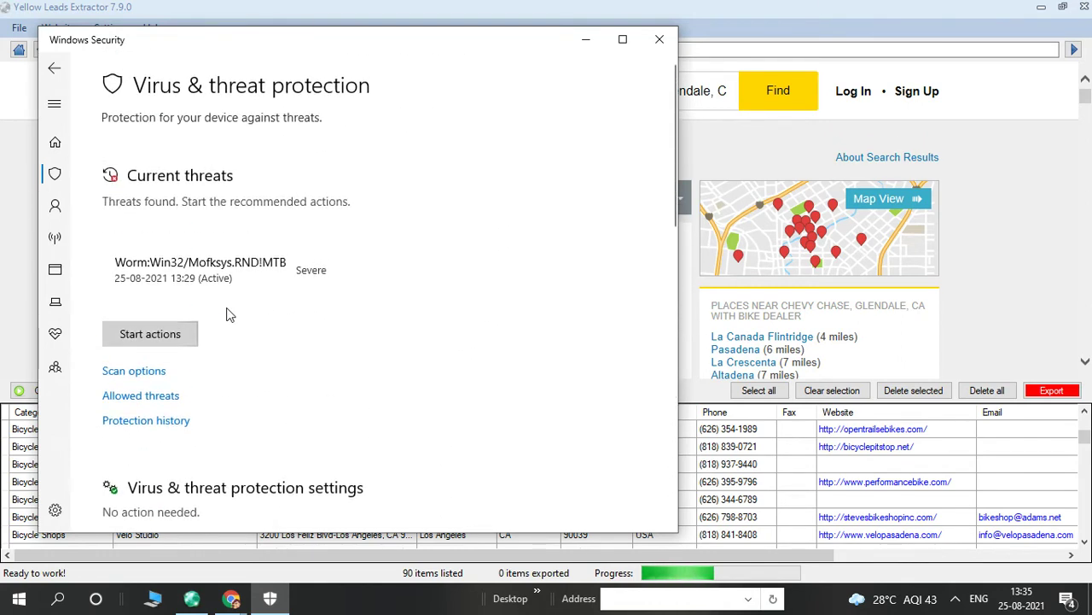
scroll(335, 368, down, 10)
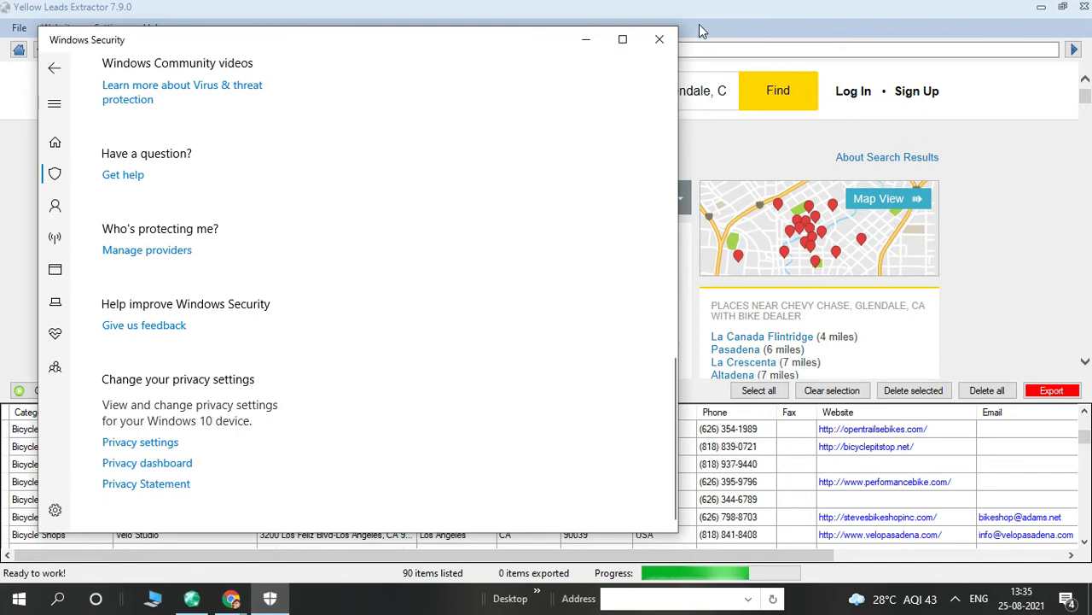
click(658, 39)
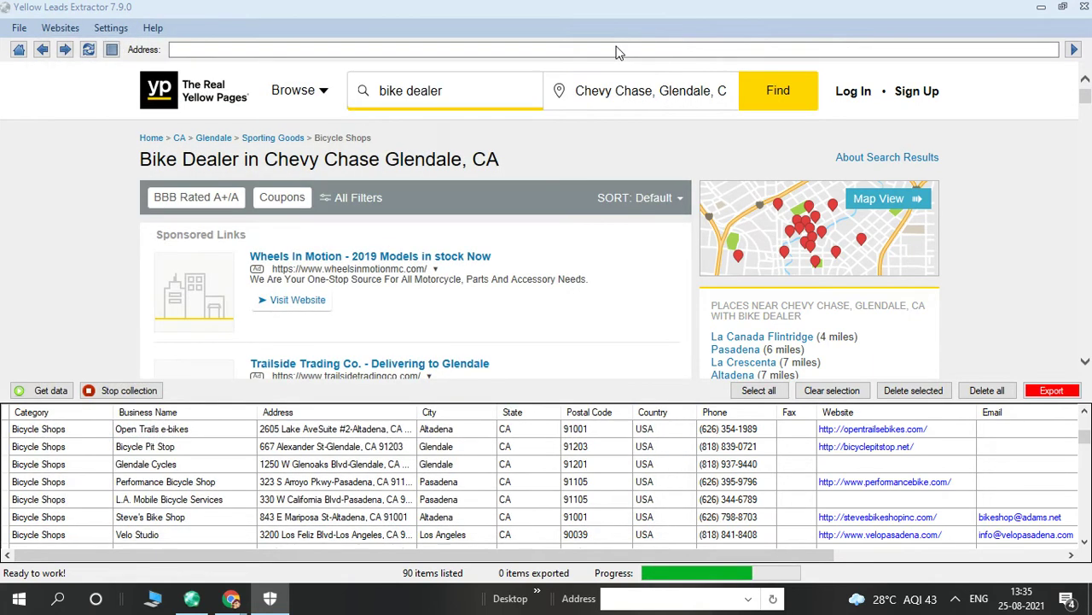
Search Windows for "virus" and open Virus & threat protection.
click(53, 601)
text(virus)
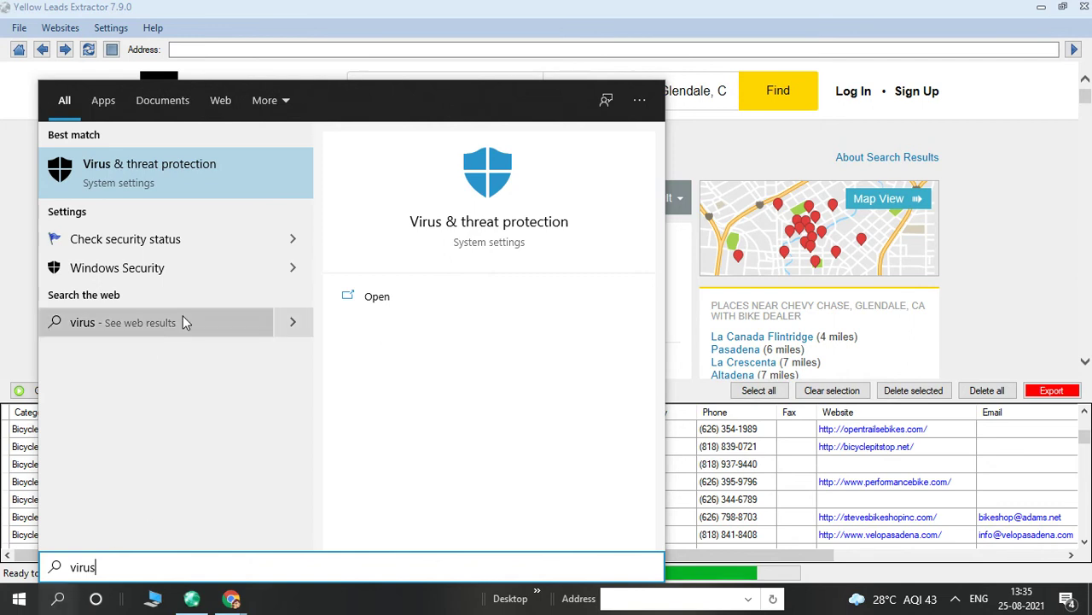
click(367, 294)
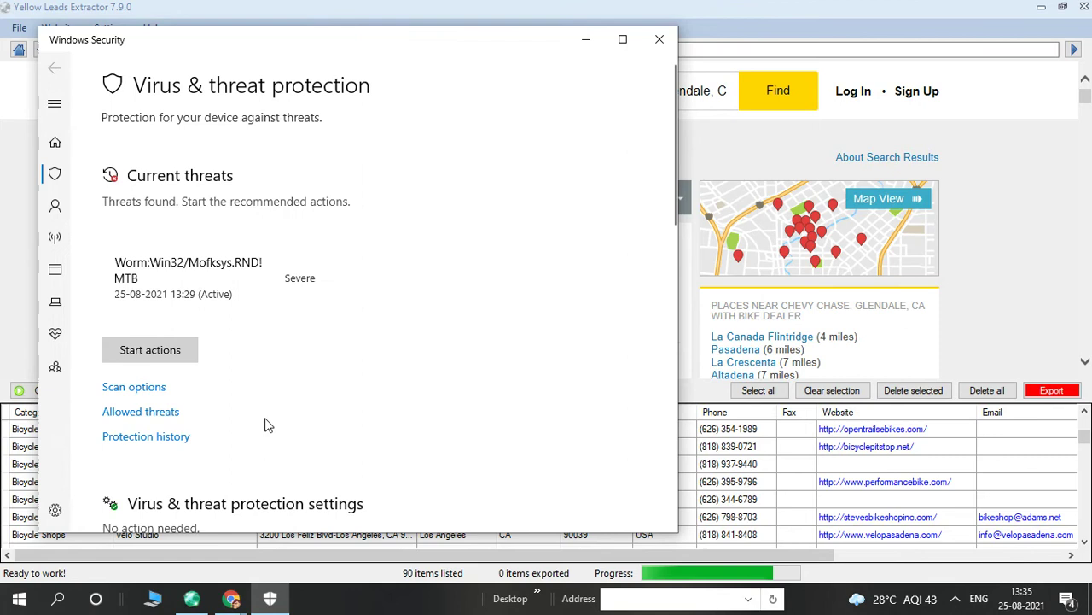
Open the management page for the virus and threat protection settings and turn off Real-time protection.
scroll(203, 392, down, 3)
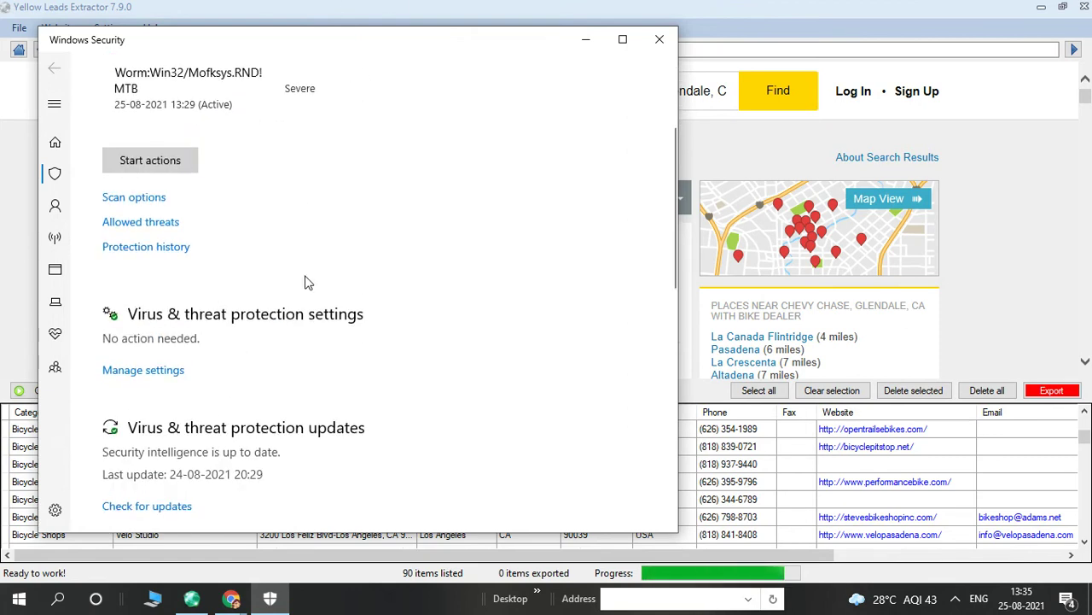
scroll(284, 415, down, 10)
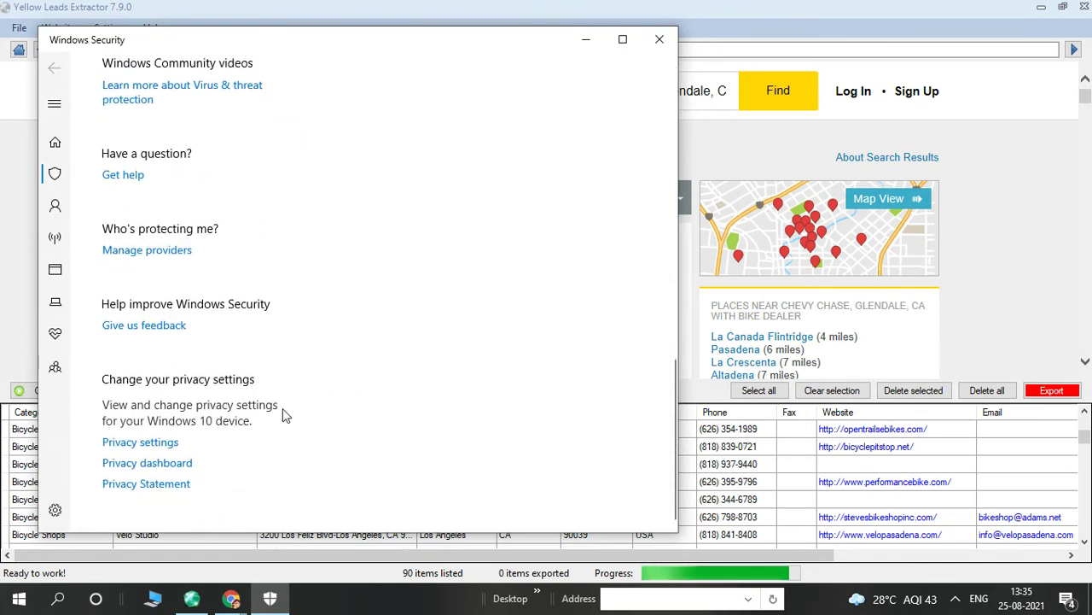
scroll(239, 367, up, 5)
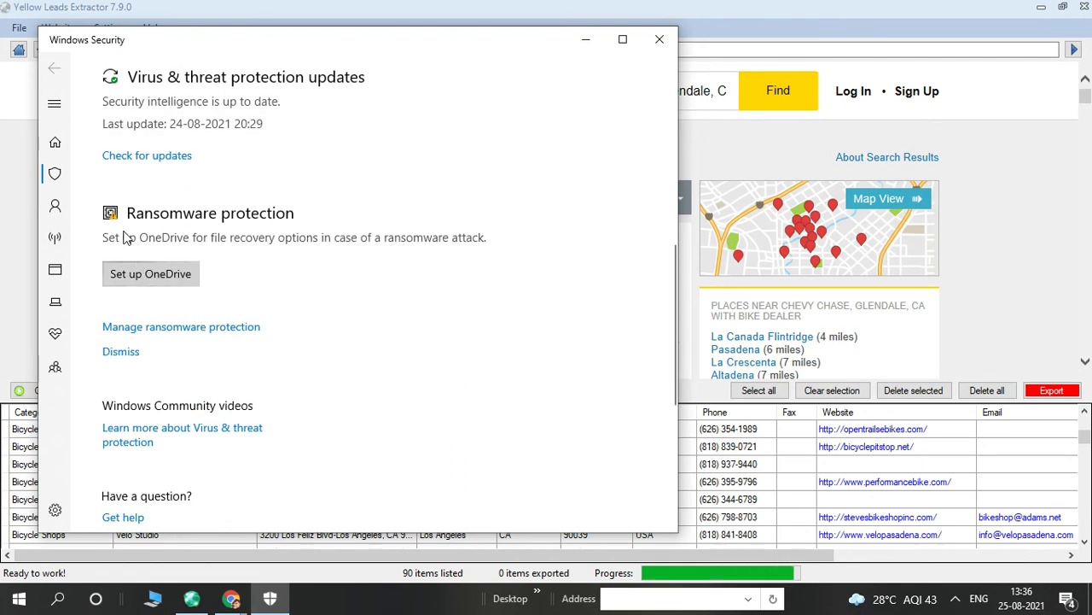
scroll(171, 204, up, 4)
scroll(158, 282, up, 2)
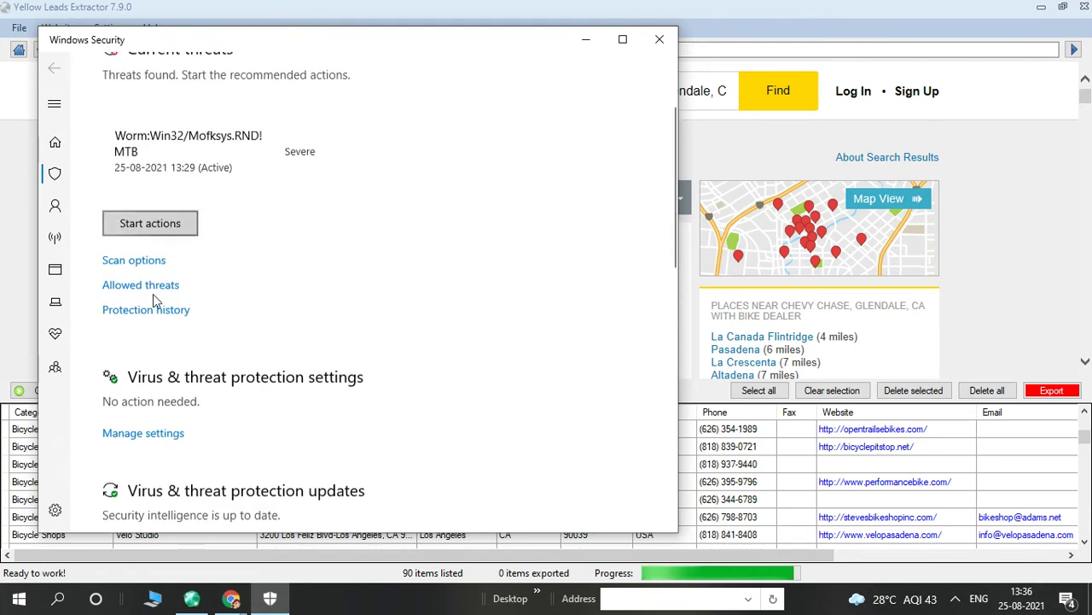
click(158, 436)
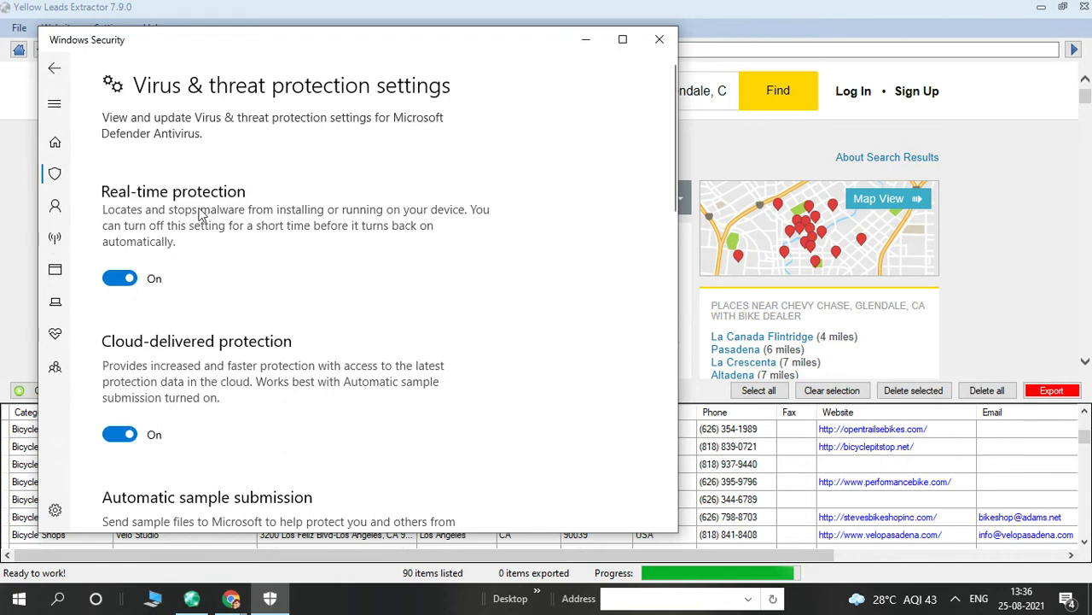
click(119, 278)
Open the Microsoft Defender Antivirus exclusions and check which files and folders are already excluded.
scroll(357, 413, down, 3)
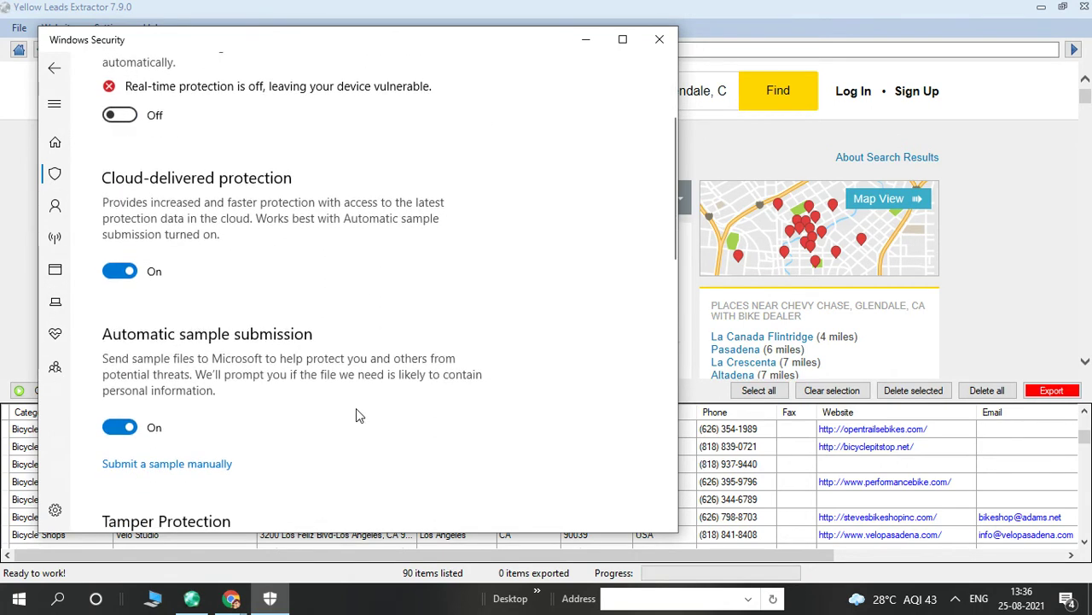
scroll(357, 413, down, 2)
scroll(356, 408, down, 3)
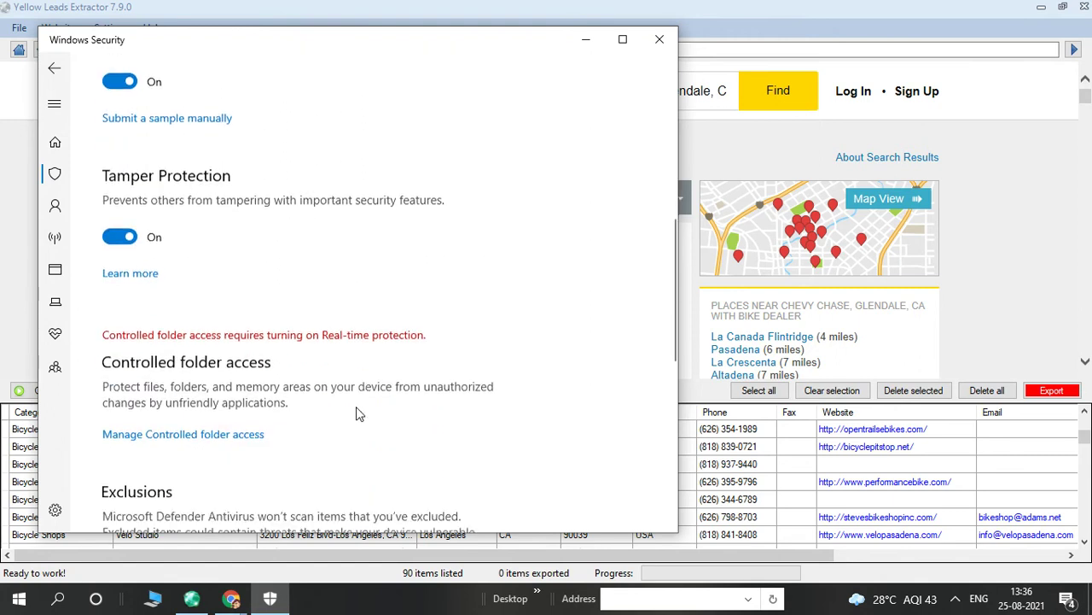
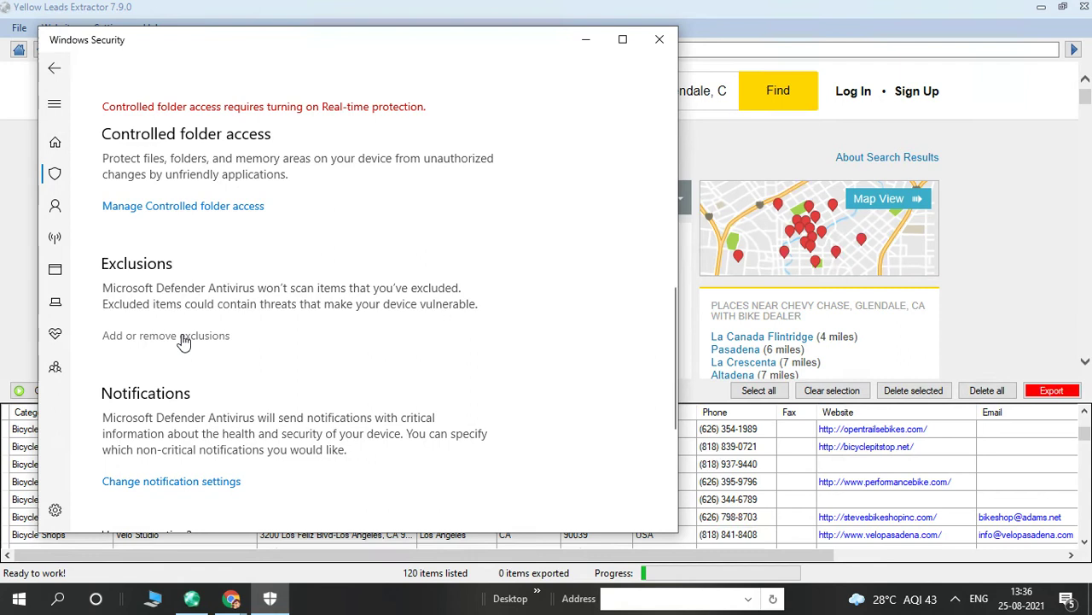
click(182, 337)
scroll(288, 445, down, 3)
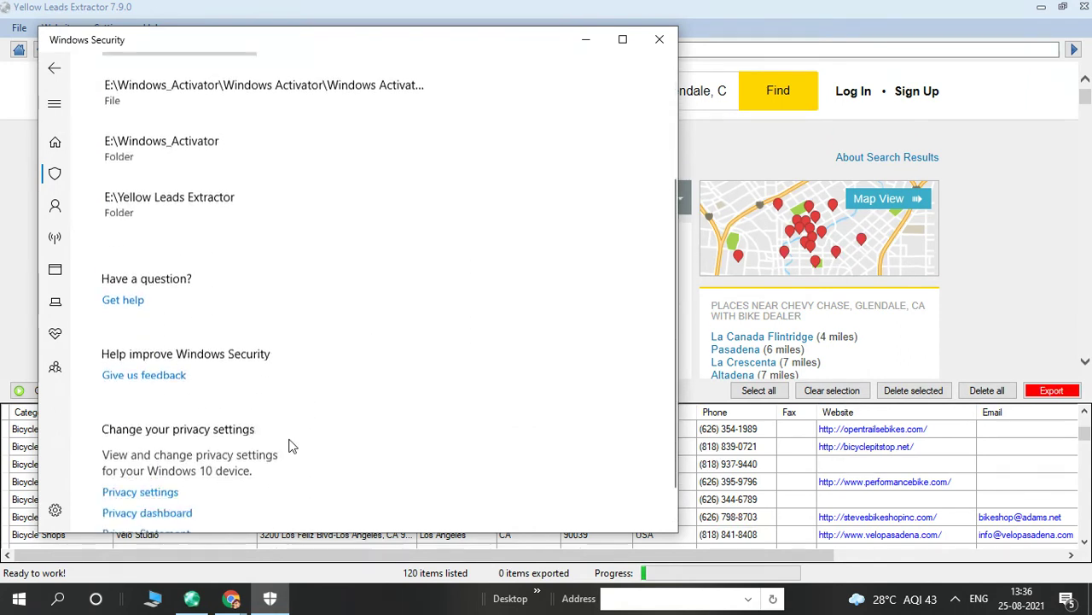
scroll(274, 427, up, 3)
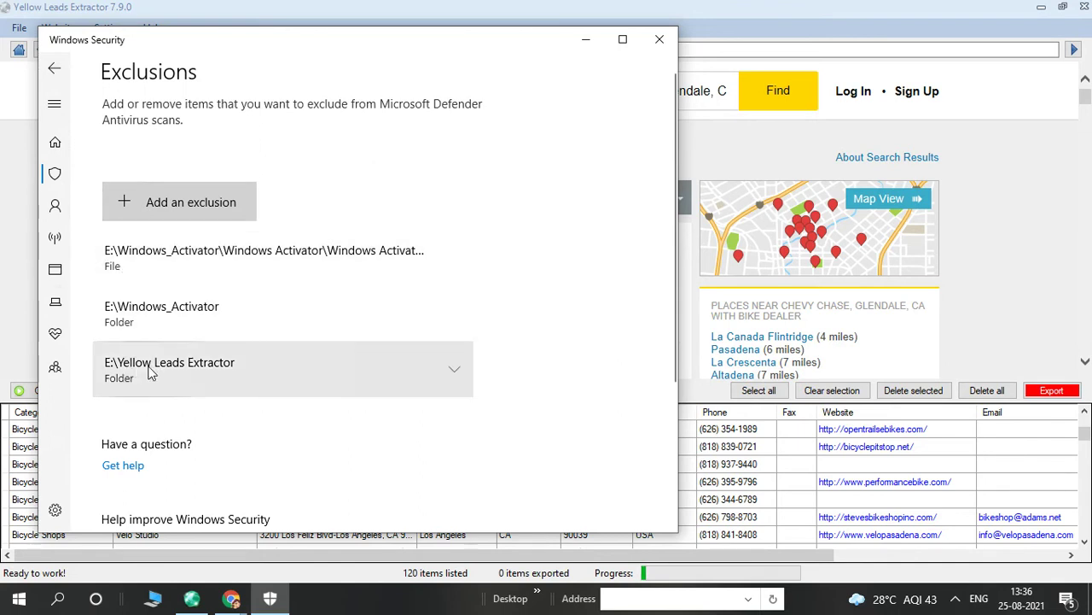
Start a new folder exclusion, choose the Yellow Leads Extractor folder on Local Disk (E:), and cancel the folder selection.
click(181, 206)
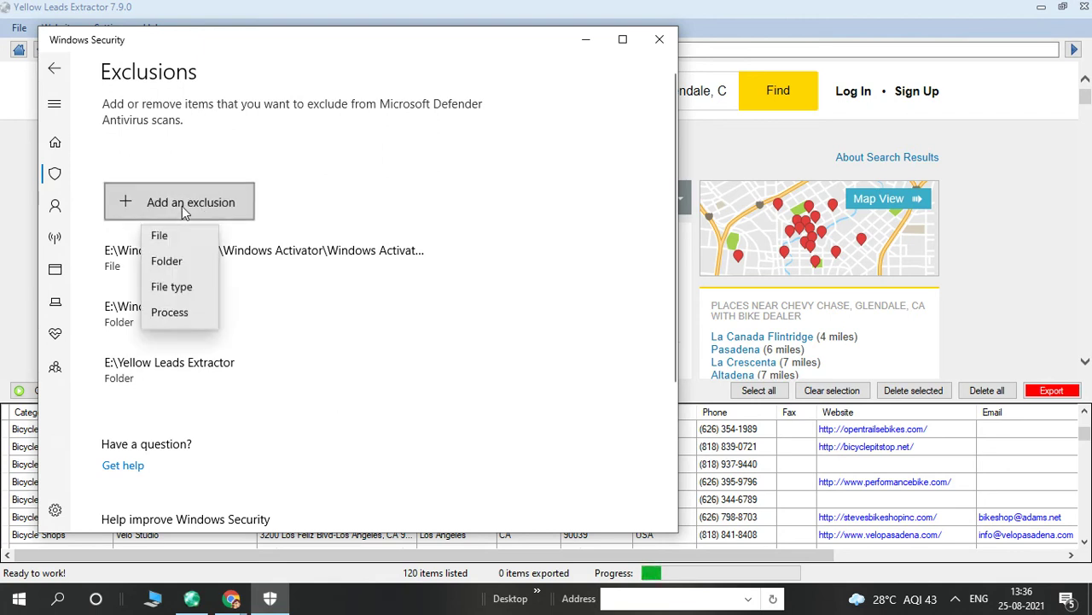
click(163, 267)
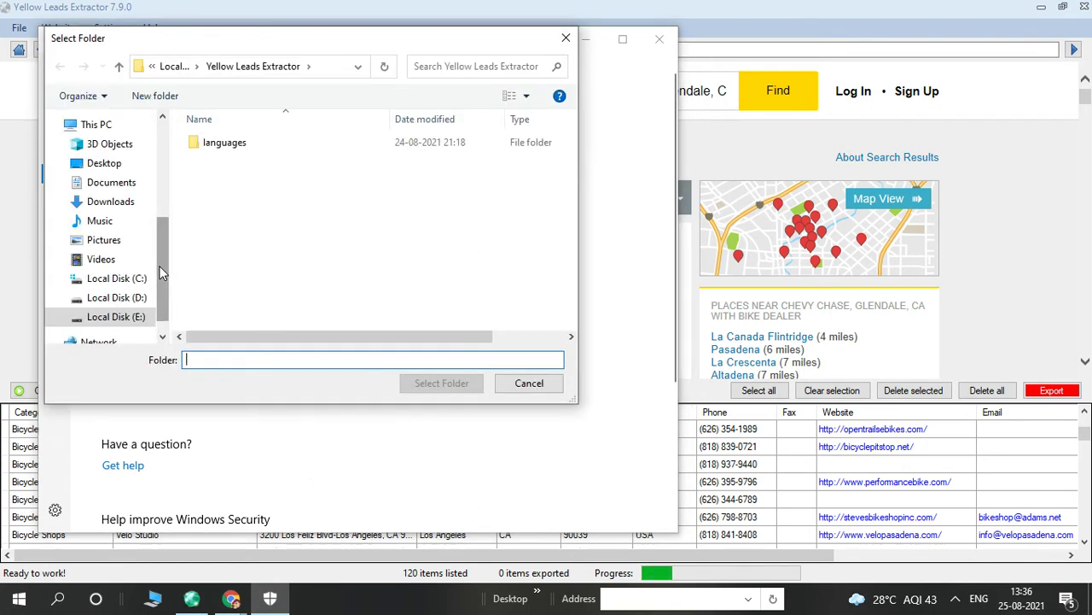
double_click(124, 318)
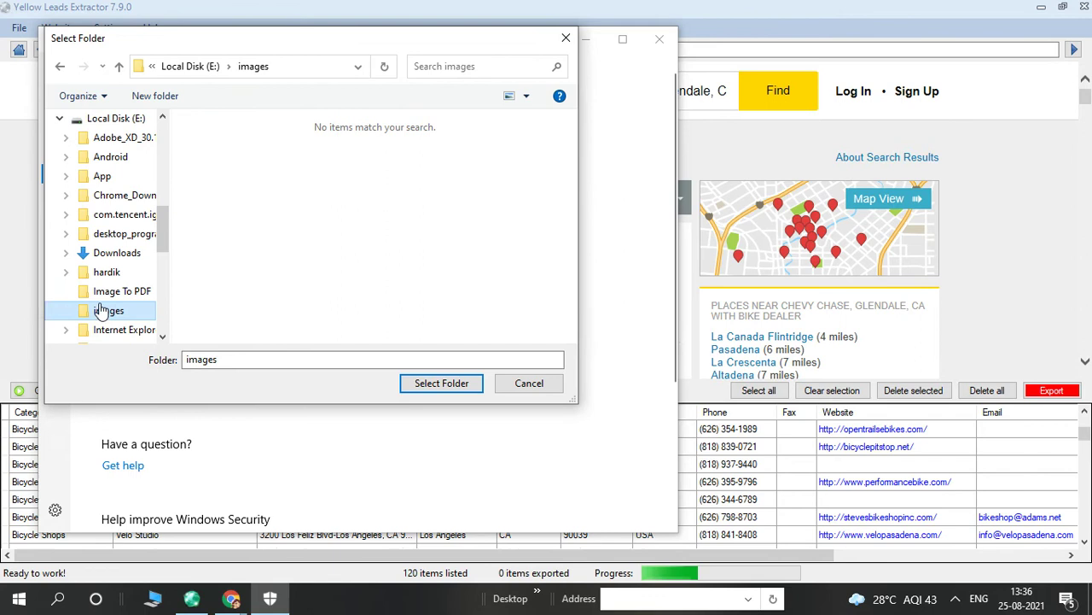
click(104, 121)
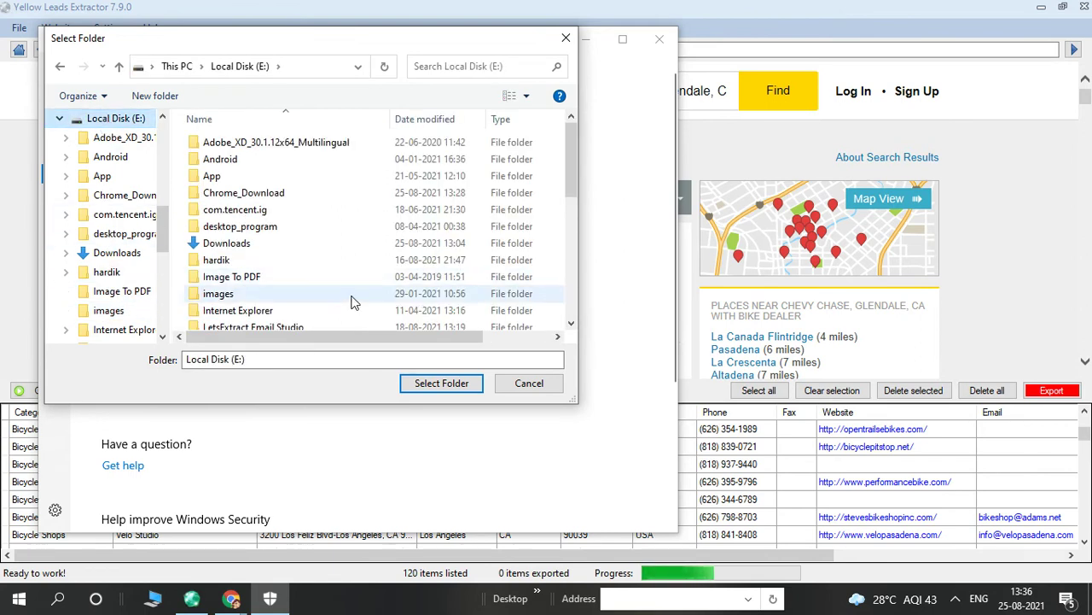
scroll(353, 299, down, 5)
scroll(278, 326, down, 2)
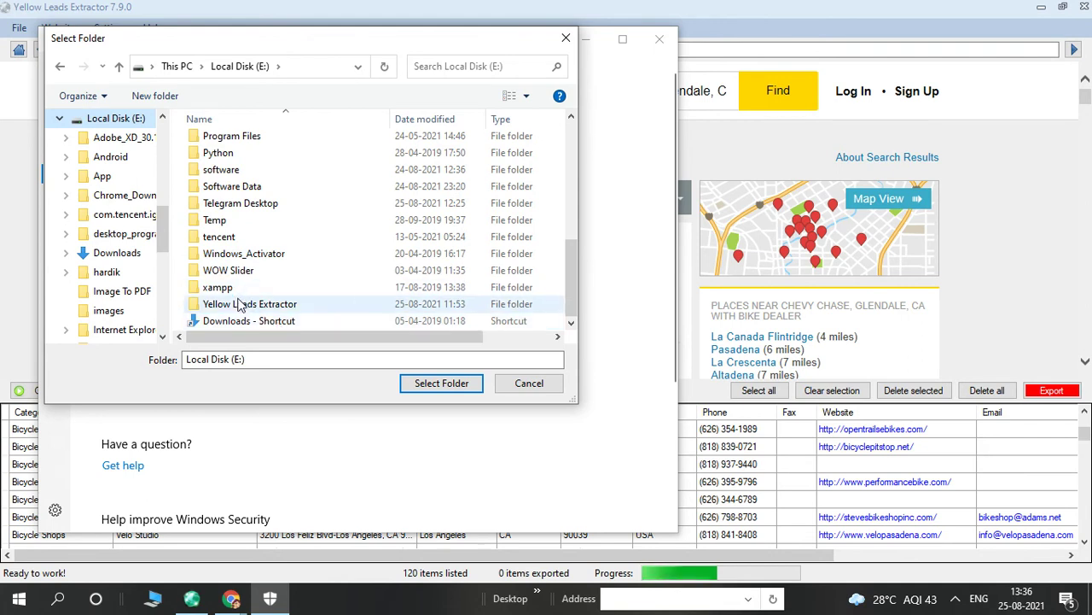
click(252, 304)
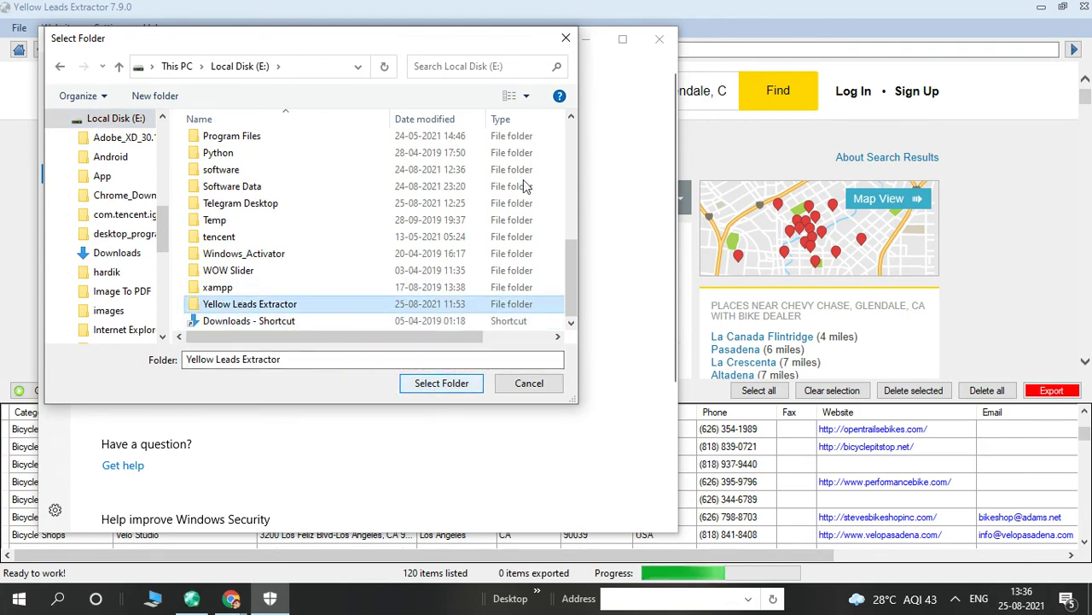
click(566, 40)
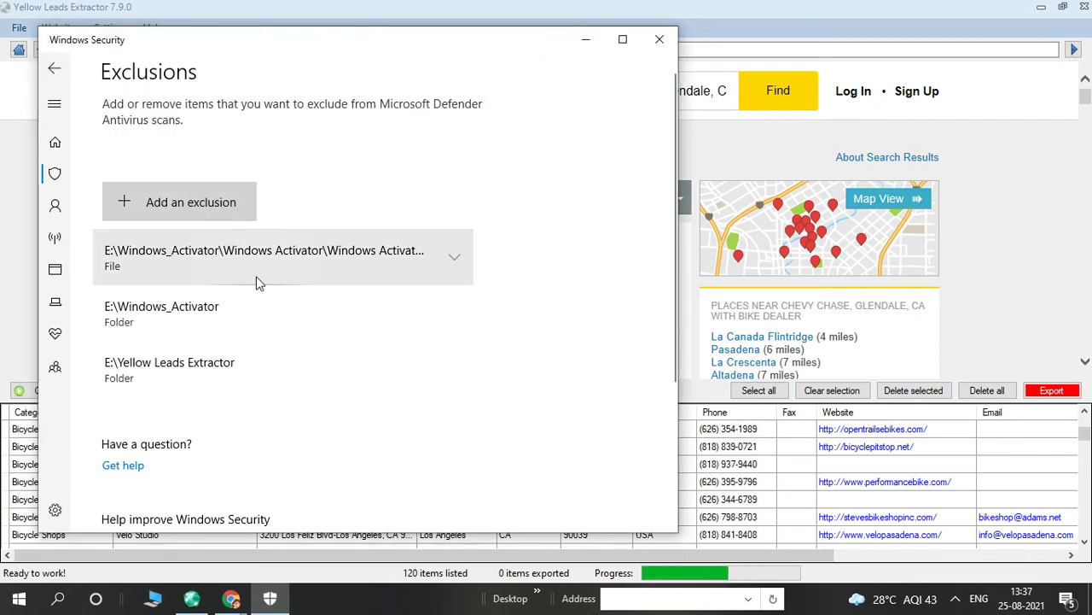
Review the list of Microsoft Defender Antivirus exclusions and close Windows Security.
scroll(256, 280, down, 3)
scroll(256, 281, up, 4)
scroll(256, 281, down, 3)
scroll(256, 282, up, 3)
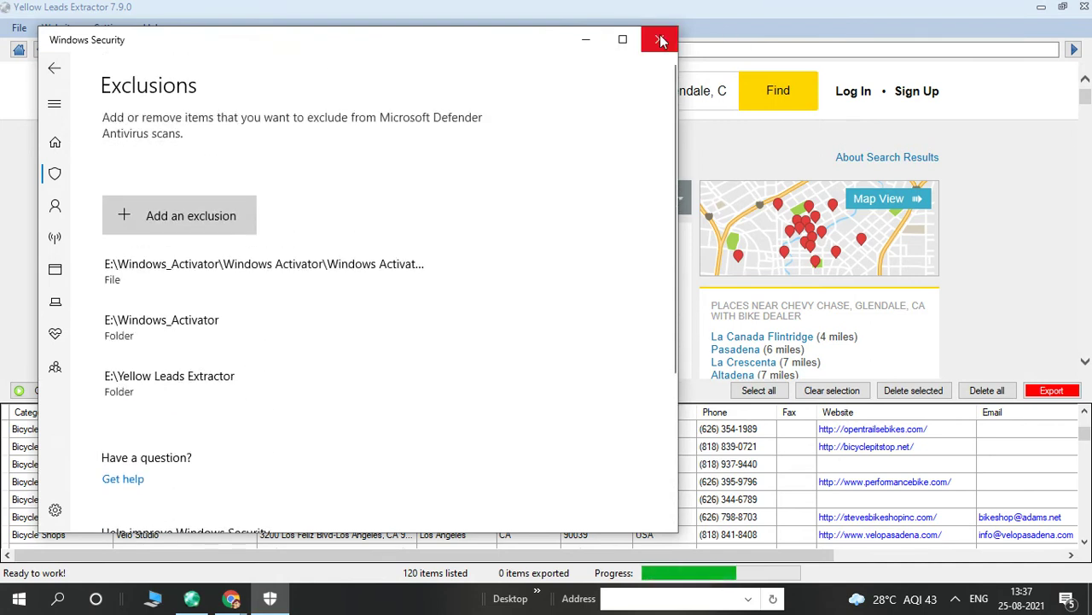
click(660, 38)
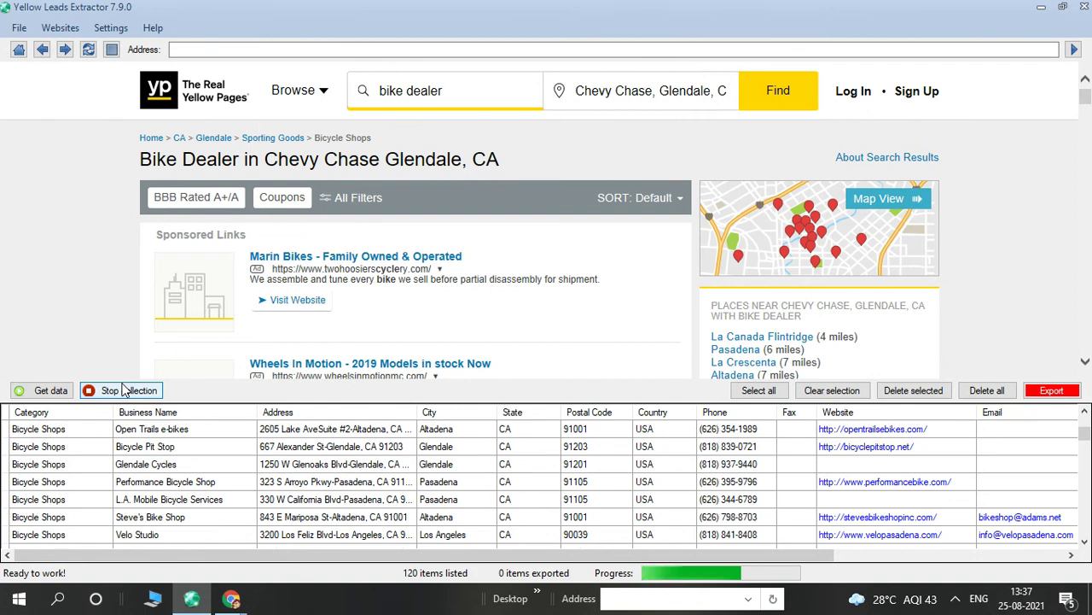
Stop the bike dealer data collection, look through the collected listings meanwhile, and dismiss the stop message.
click(124, 390)
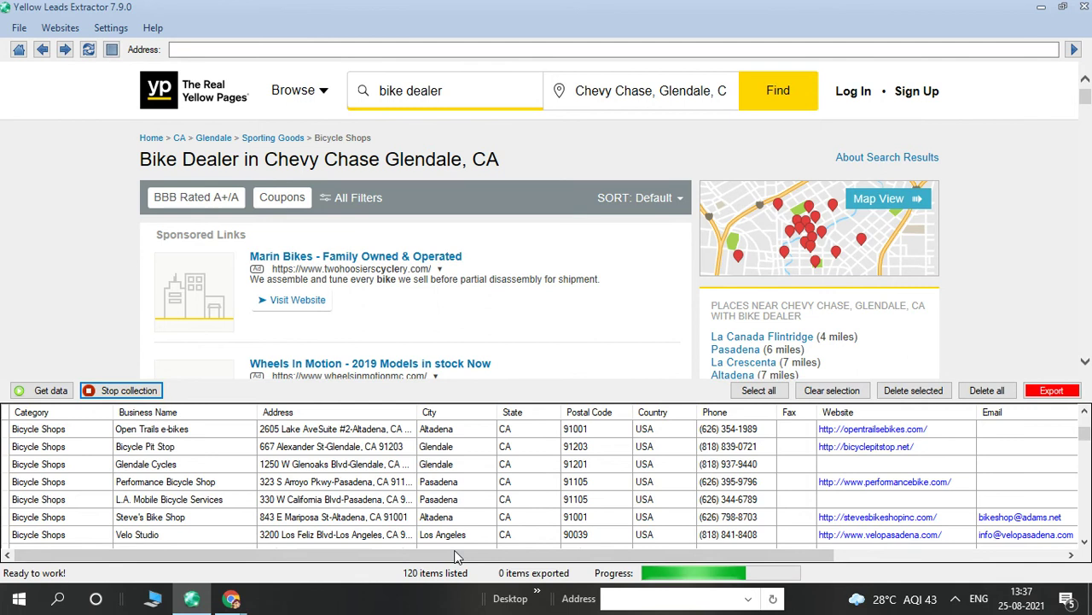
scroll(456, 522, down, 2)
scroll(457, 522, down, 2)
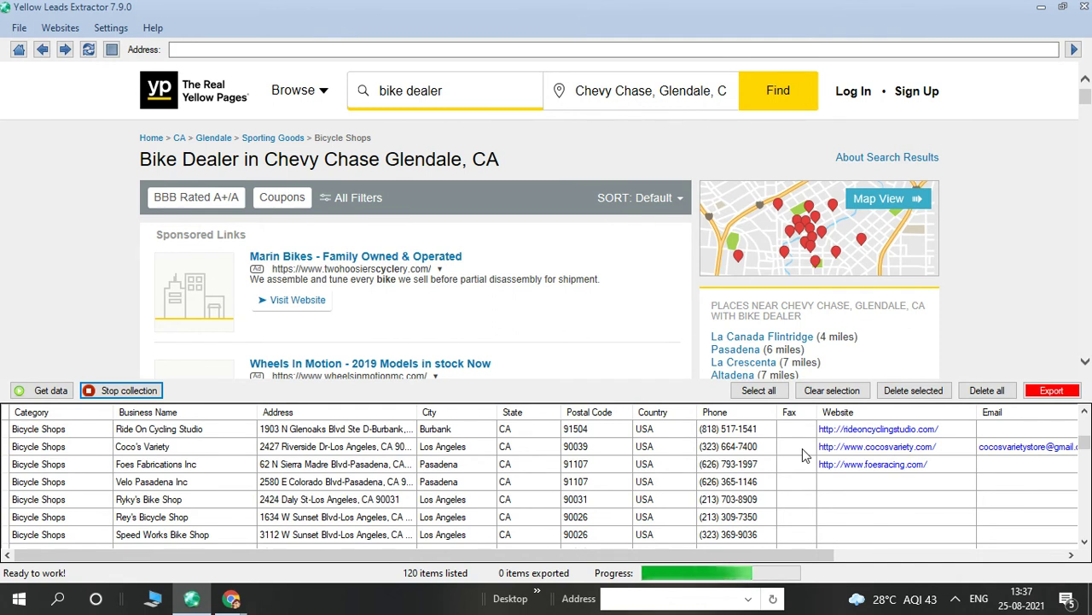
scroll(501, 483, down, 2)
scroll(501, 483, up, 3)
scroll(232, 446, up, 2)
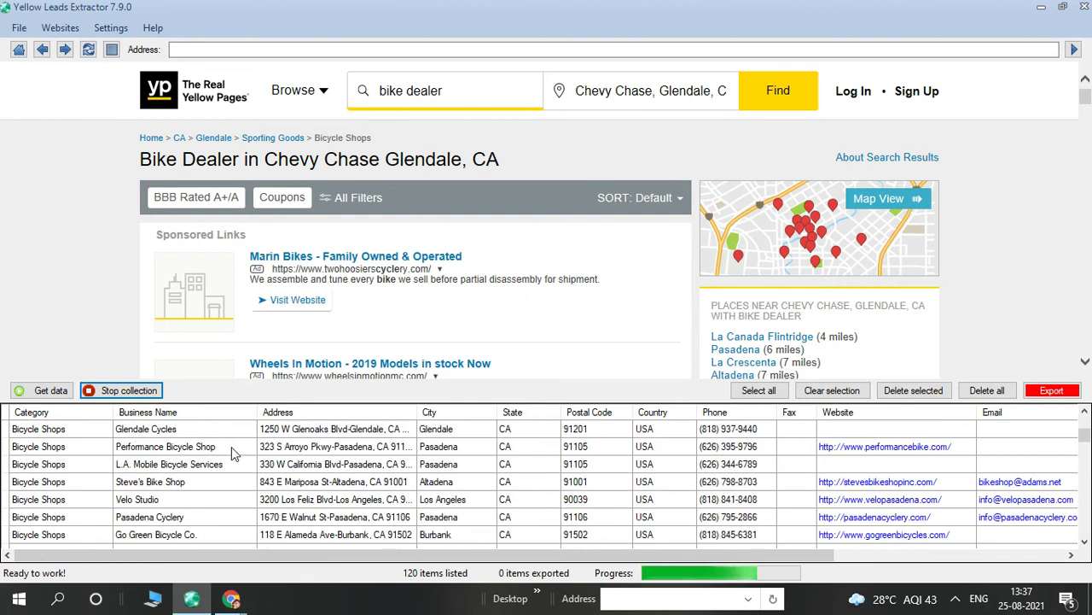
scroll(273, 508, down, 10)
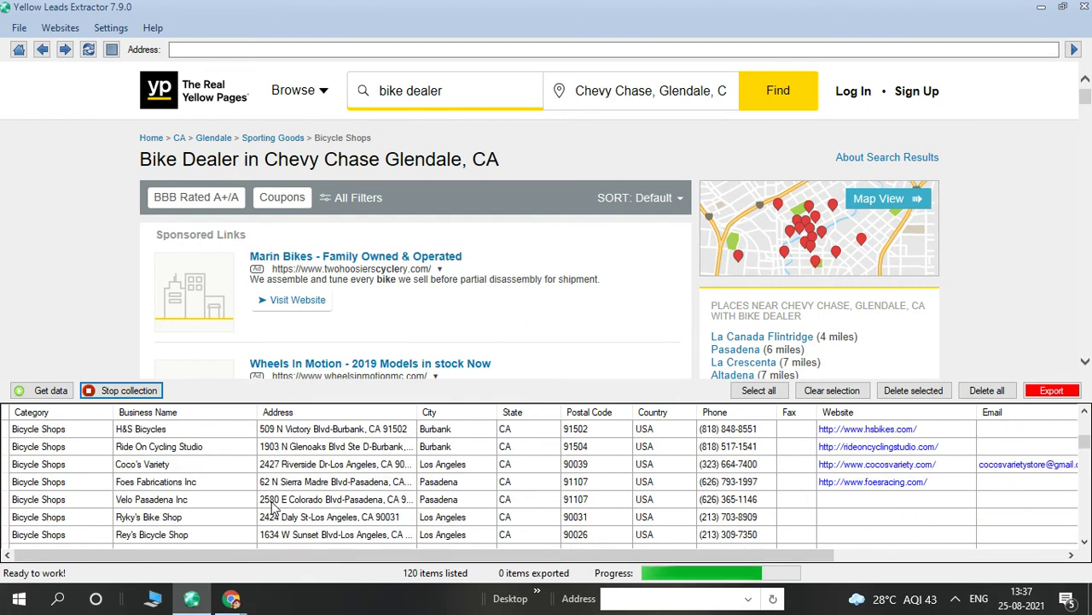
scroll(275, 485, down, 1)
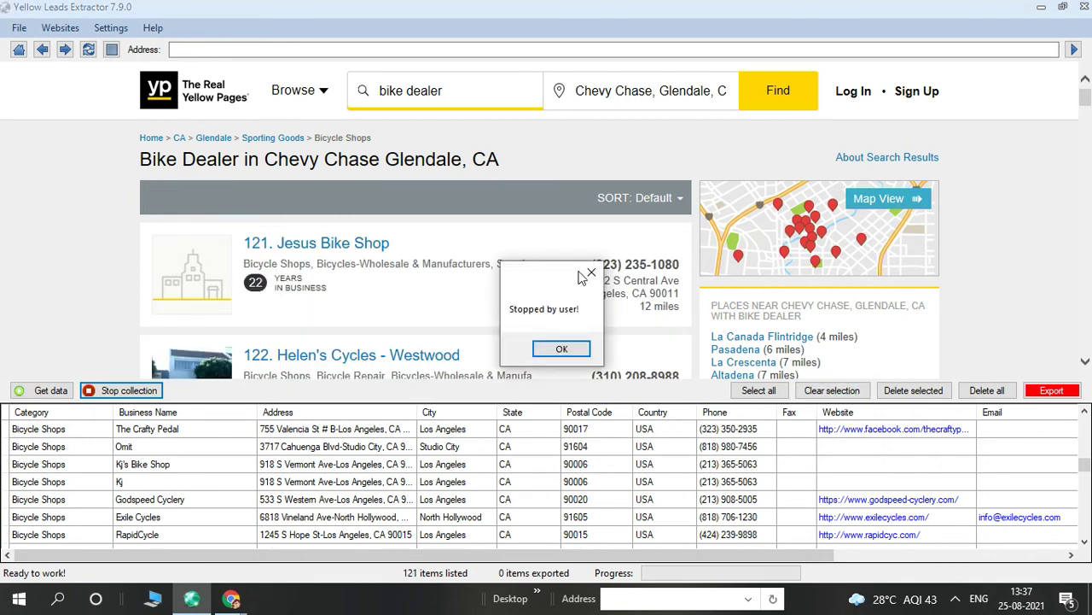
click(592, 273)
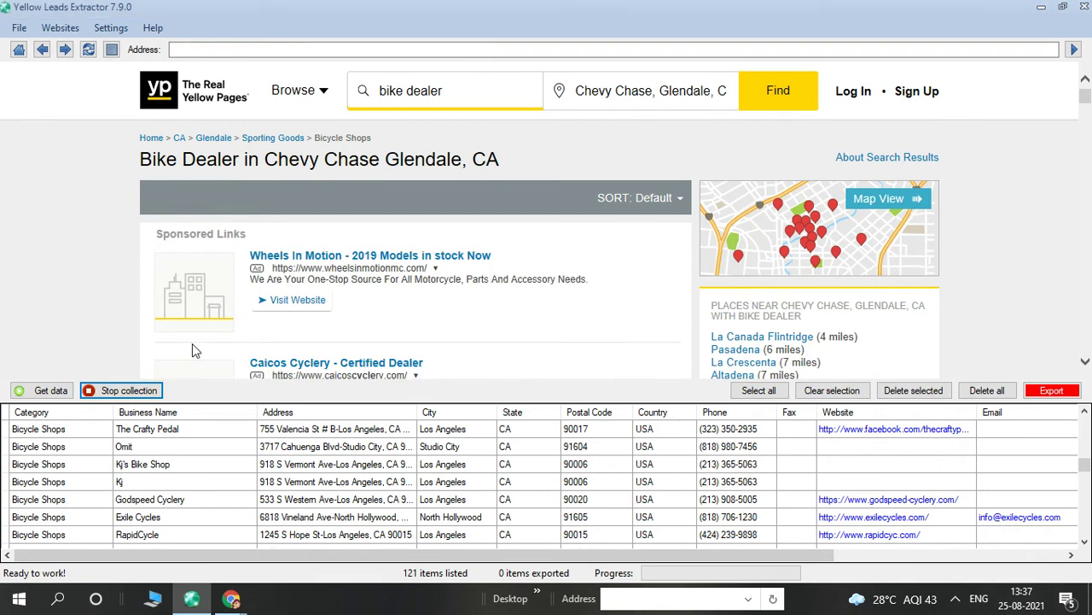
click(113, 395)
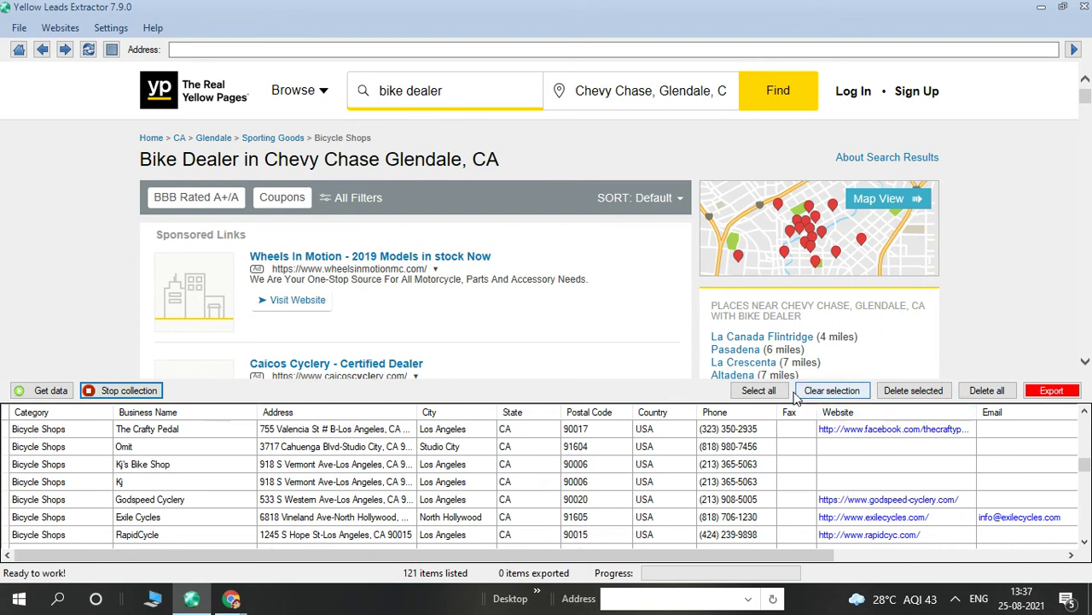
Select all collected leads and export them as a CSV file named "usa data demo" in the Software Data folder.
click(758, 391)
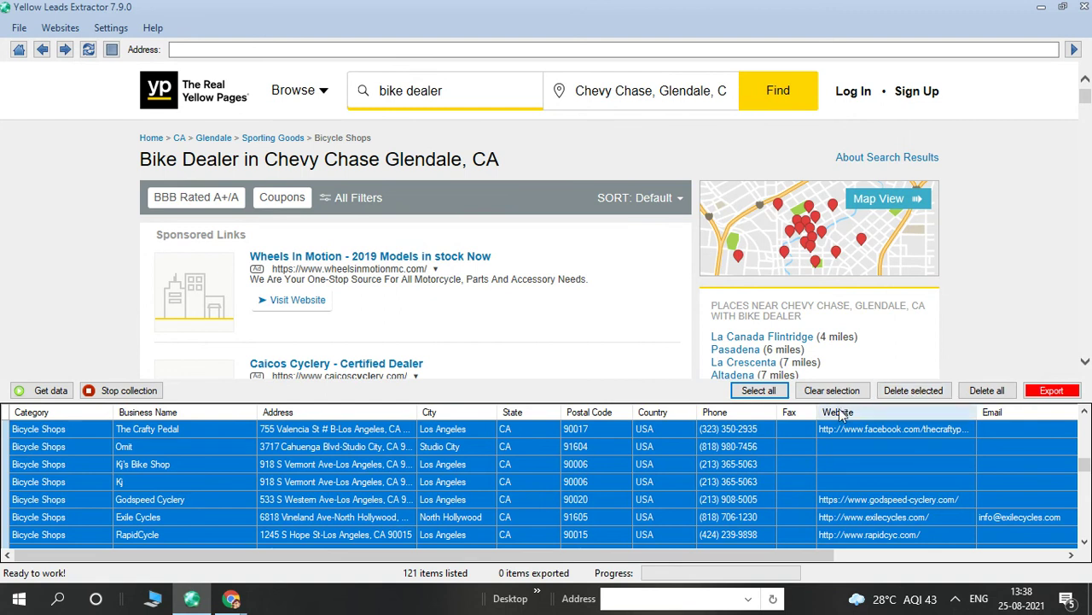
scroll(655, 474, down, 5)
scroll(655, 471, up, 8)
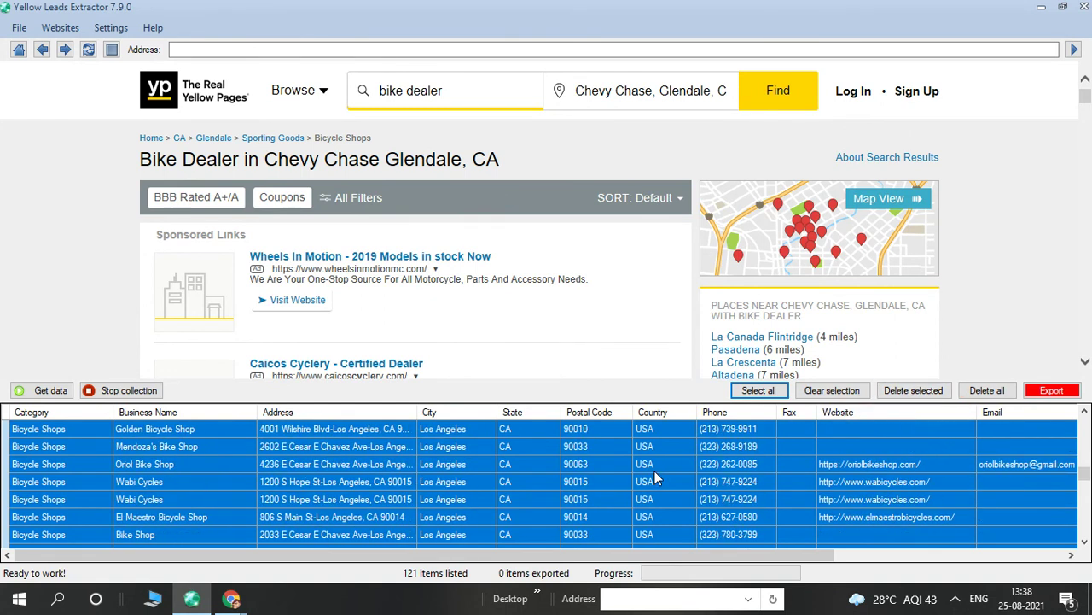
click(751, 393)
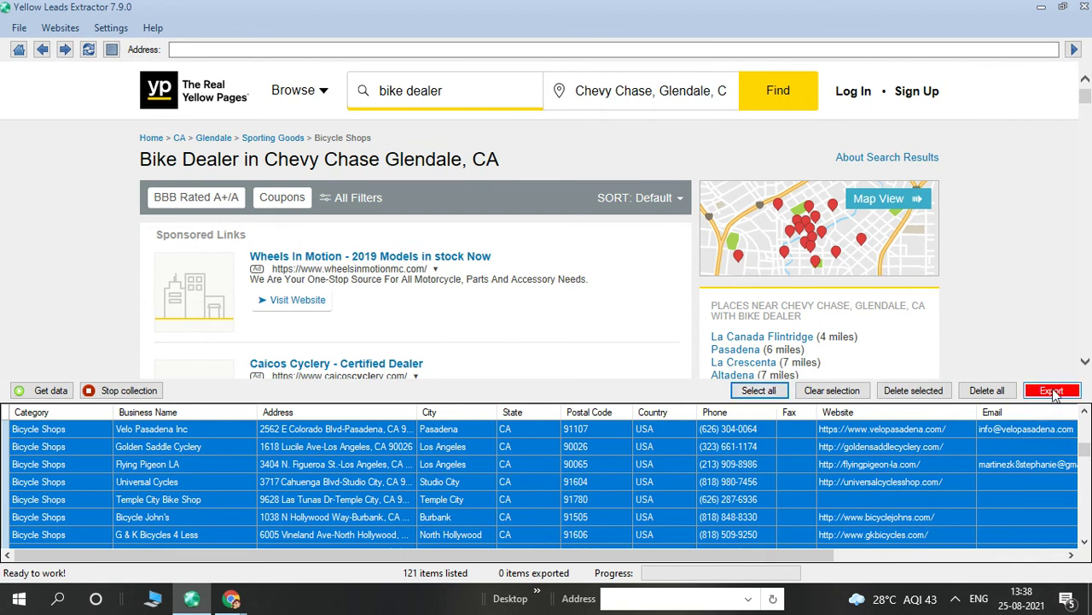
click(1052, 391)
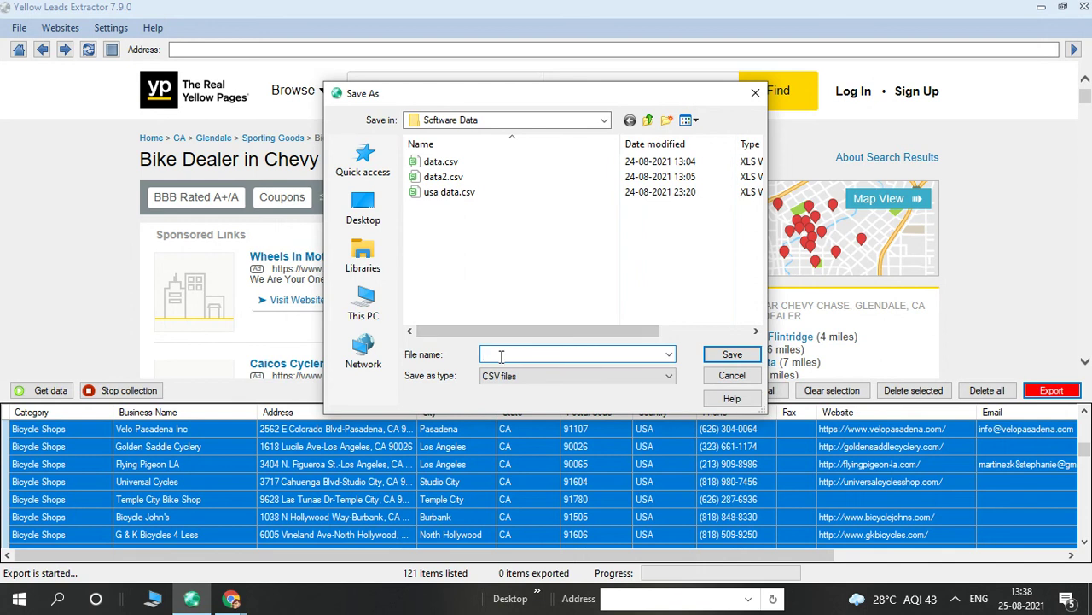
text(usa)
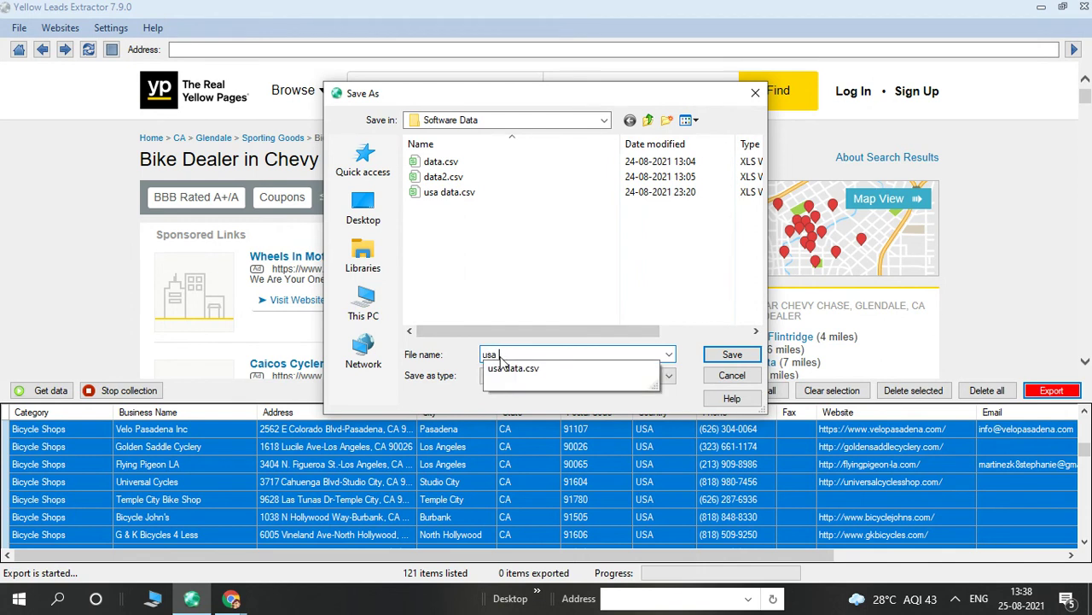
text( data demo)
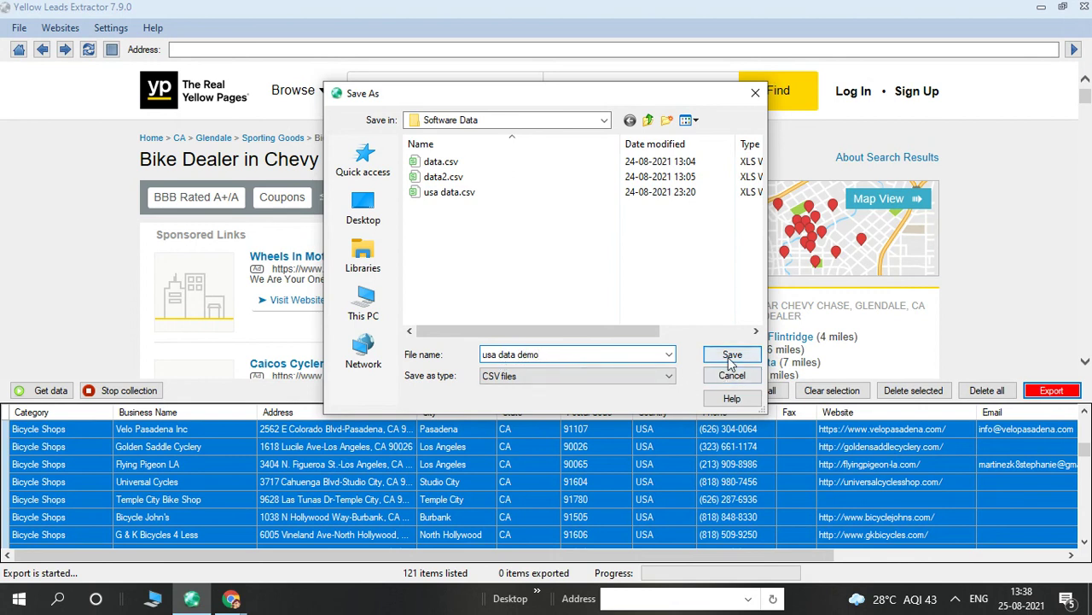
click(731, 360)
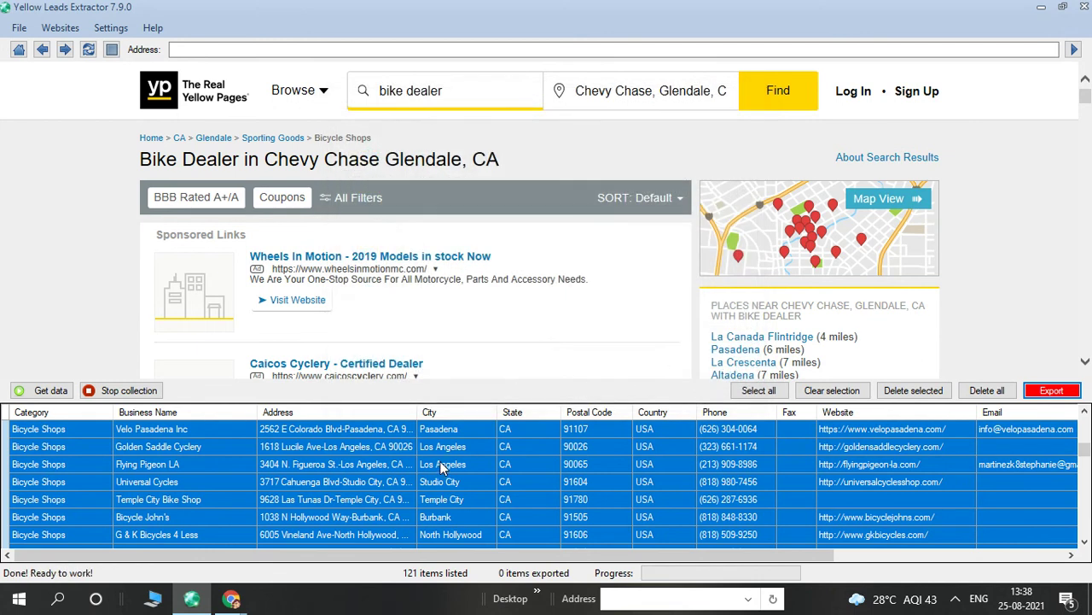
scroll(594, 355, down, 5)
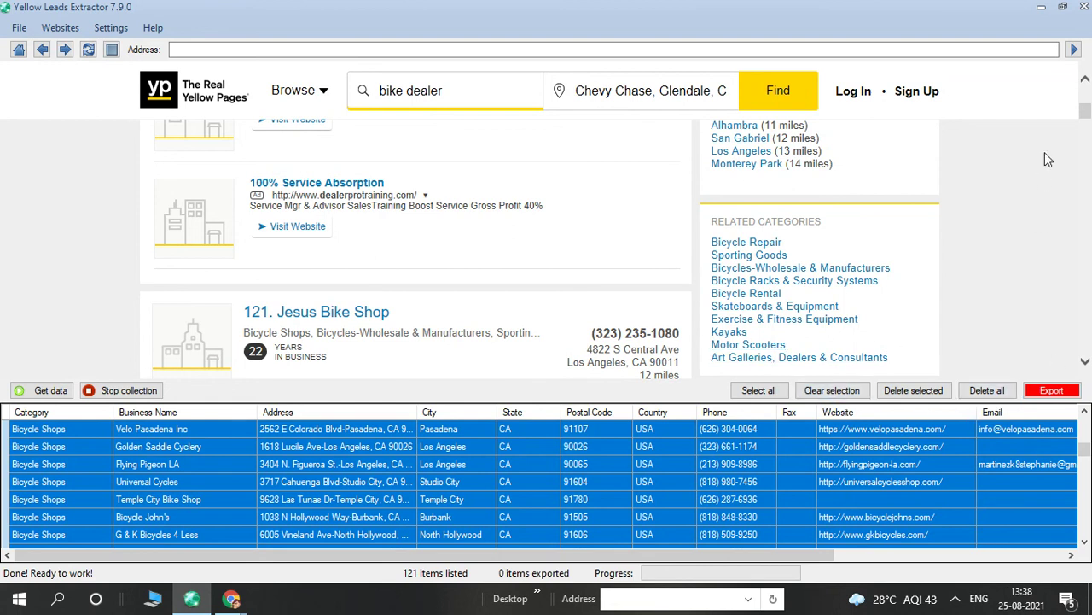
click(231, 598)
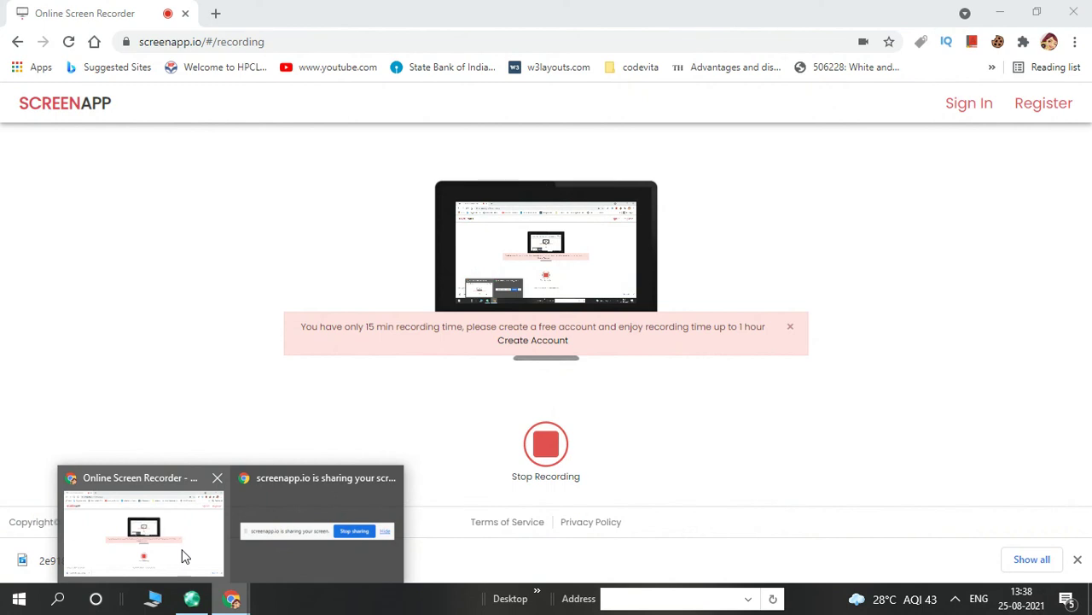
click(182, 556)
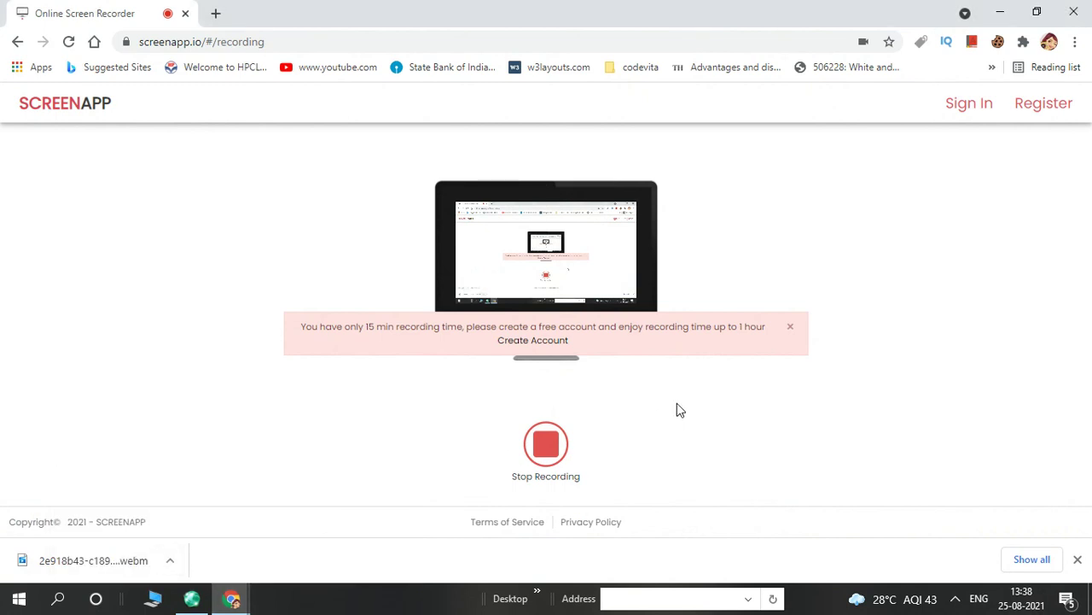